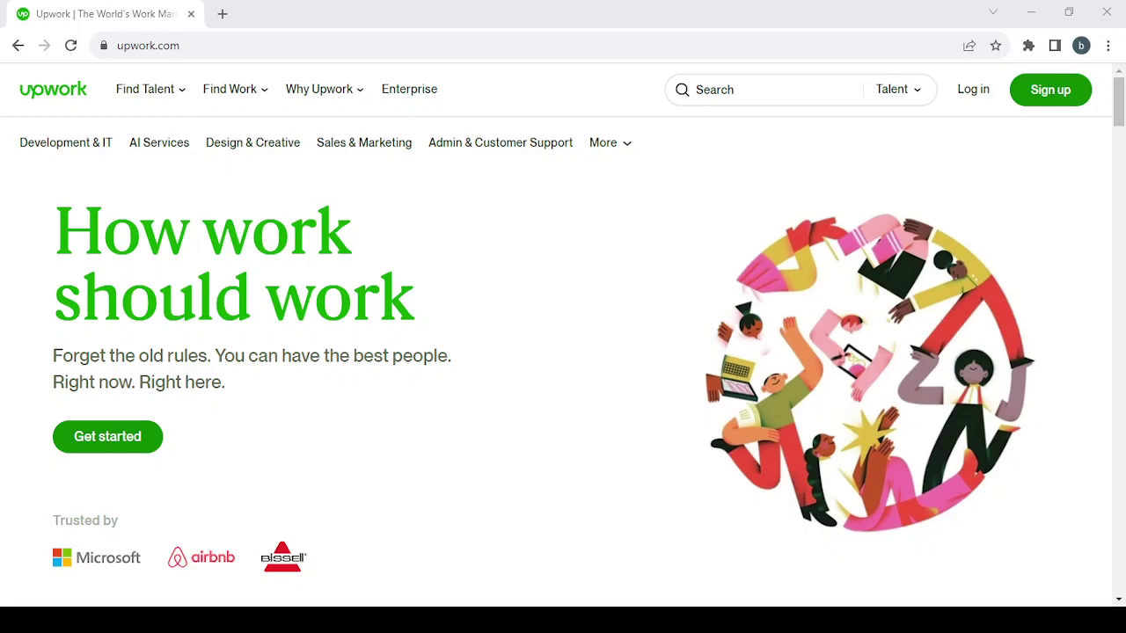
Begin Upwork sign-up as a freelancer to reach the freelancer sign-up form
{"action": "left_click", "coordinate": [935, 158]}
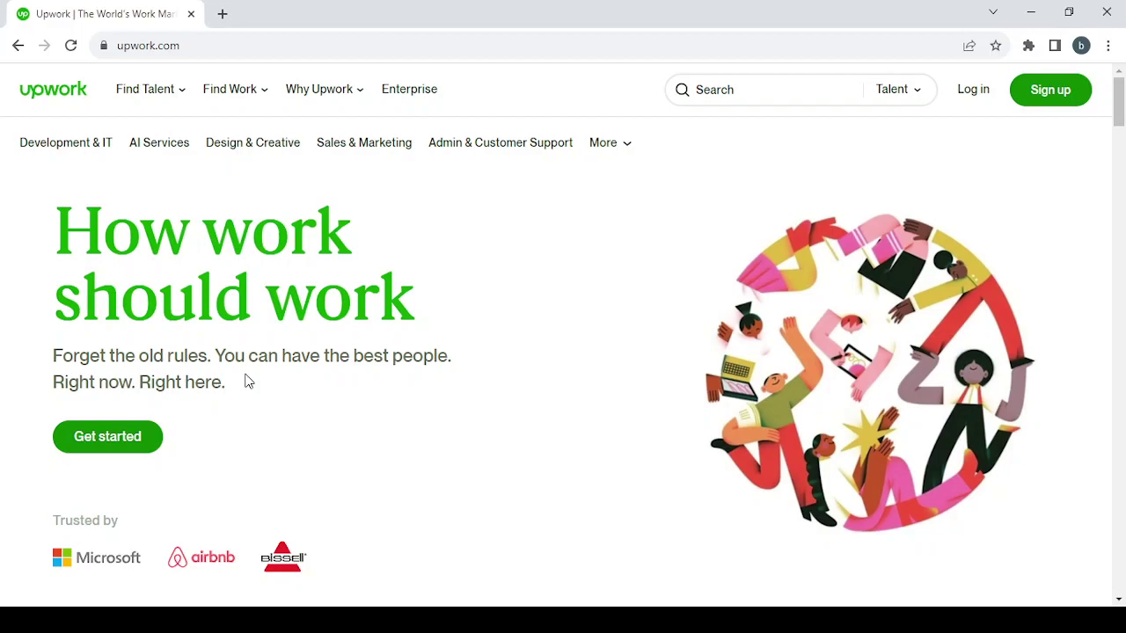
{"action": "left_click", "coordinate": [113, 449]}
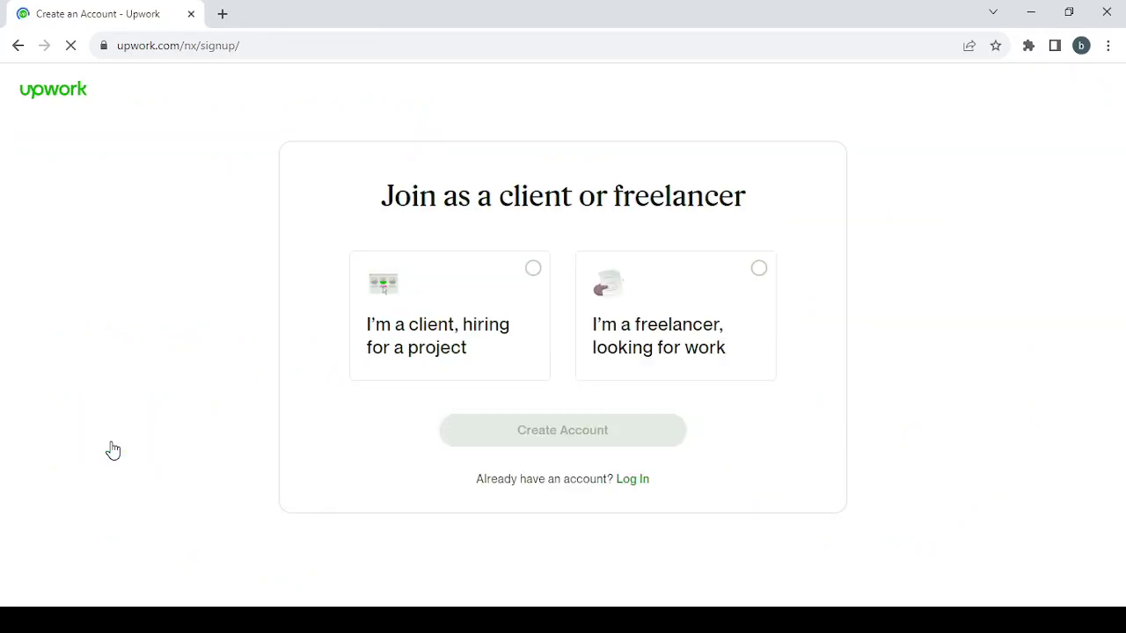
{"action": "left_click", "coordinate": [704, 306]}
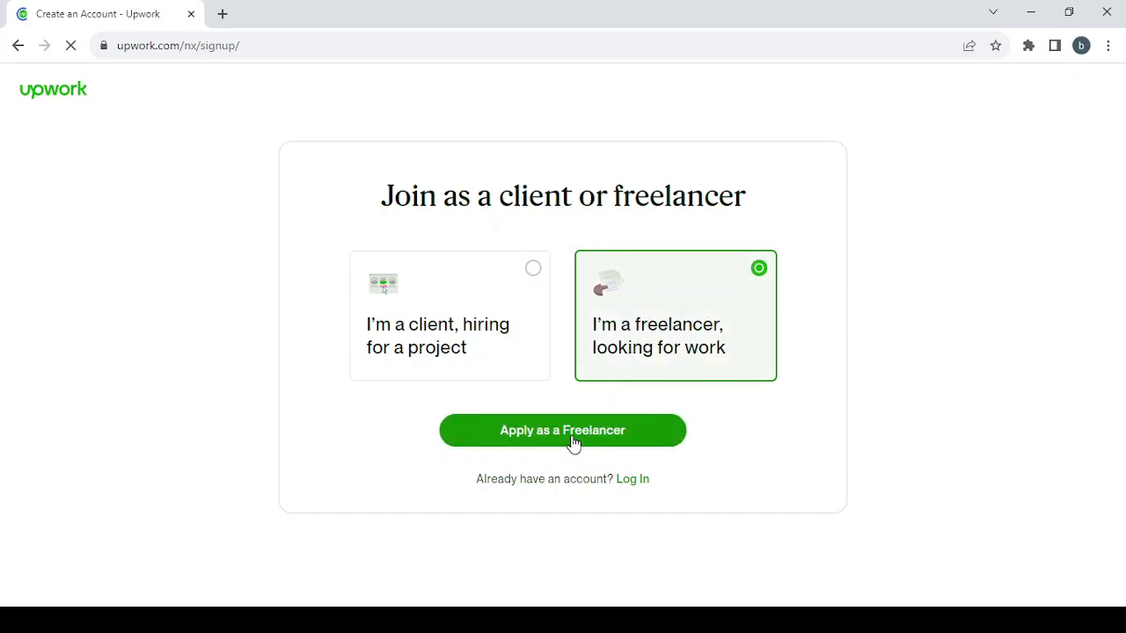
{"action": "left_click", "coordinate": [572, 431]}
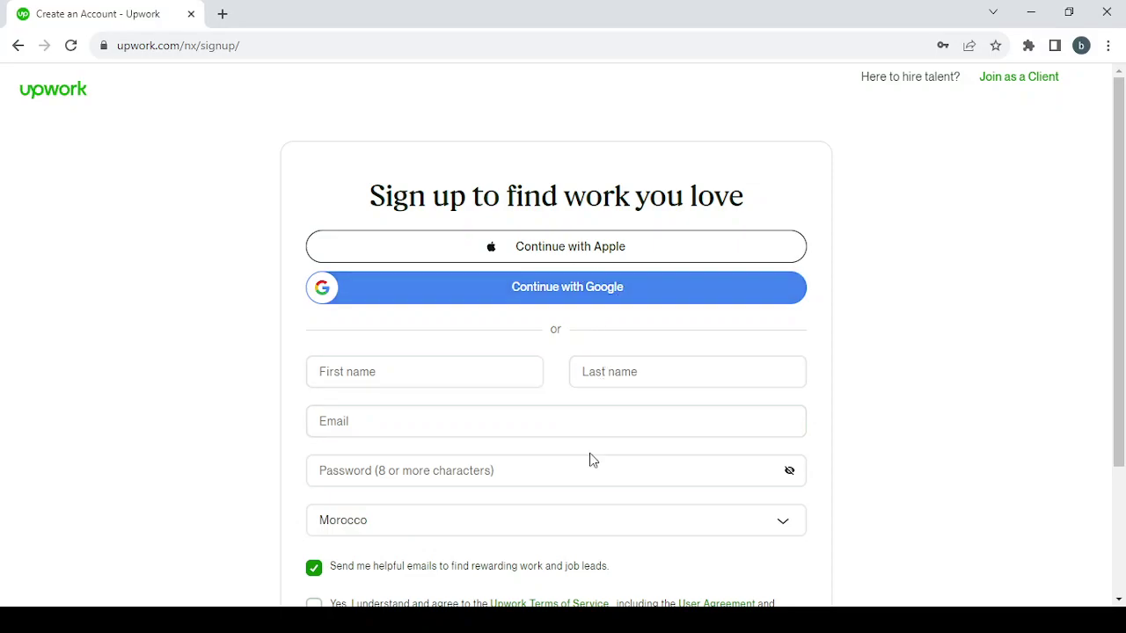
{"action": "scroll", "coordinate": [591, 460], "scroll_direction": "down", "scroll_amount": 2}
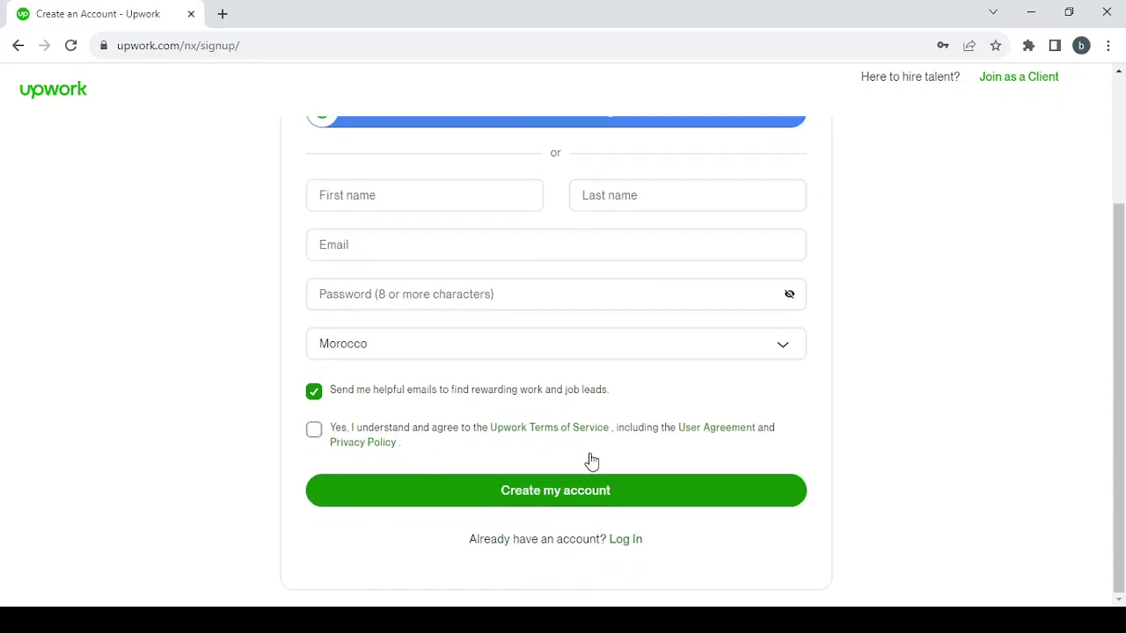
Log in to the existing Upwork account with its e-mail and password
{"action": "left_click", "coordinate": [634, 540]}
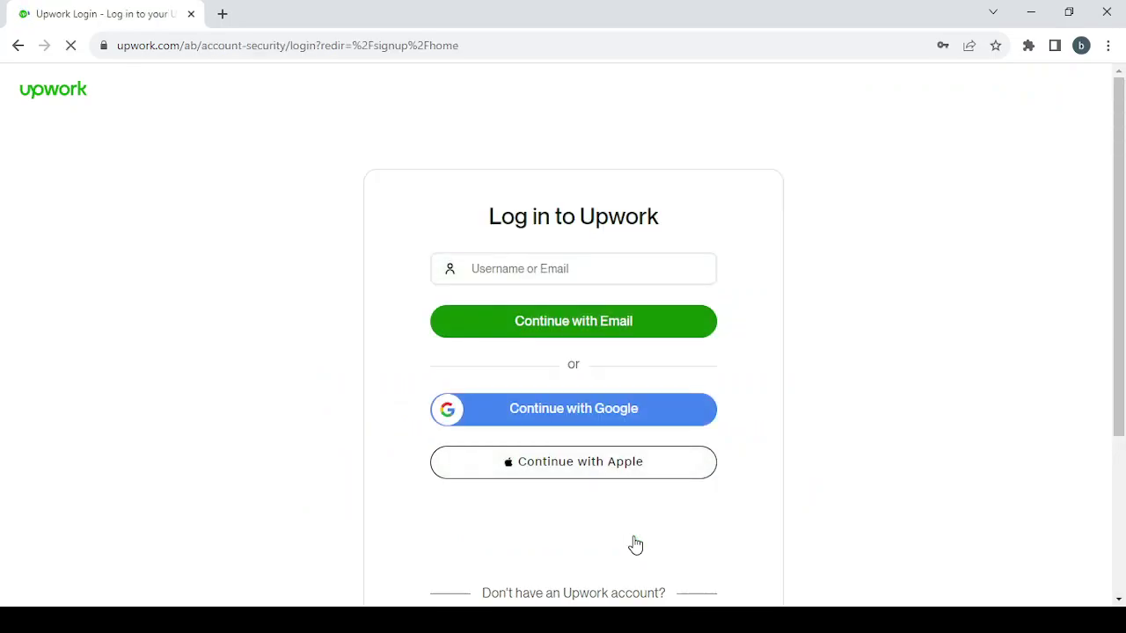
{"action": "left_click", "coordinate": [616, 322]}
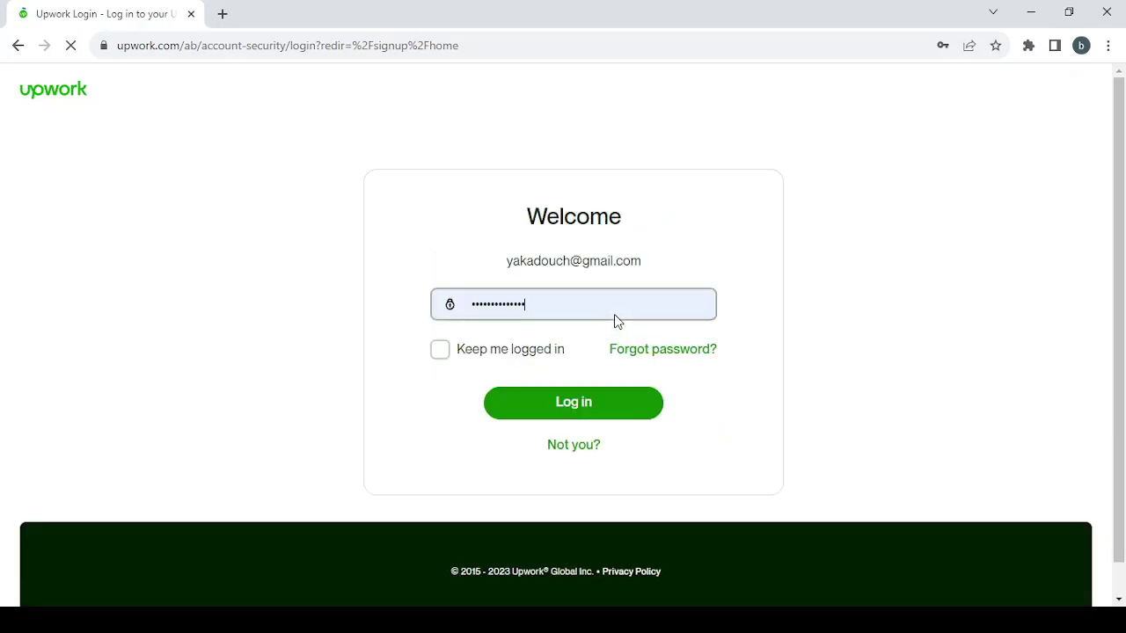
{"action": "left_click", "coordinate": [591, 403]}
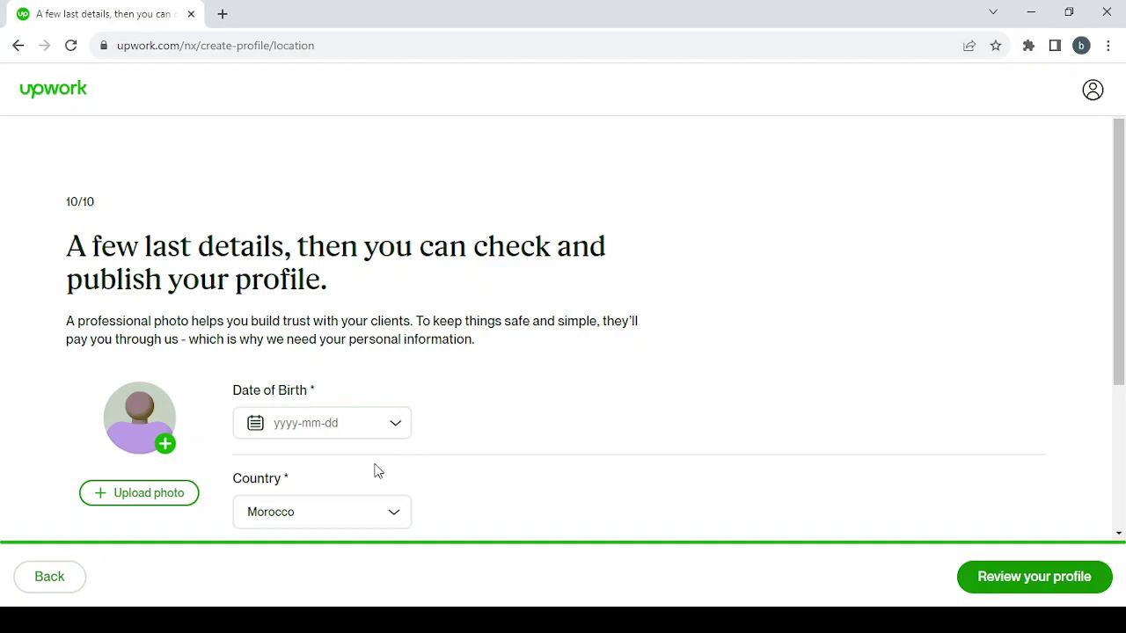
Step back from the hourly-rate page through services, bio and skills to the education step
{"action": "left_click", "coordinate": [33, 591]}
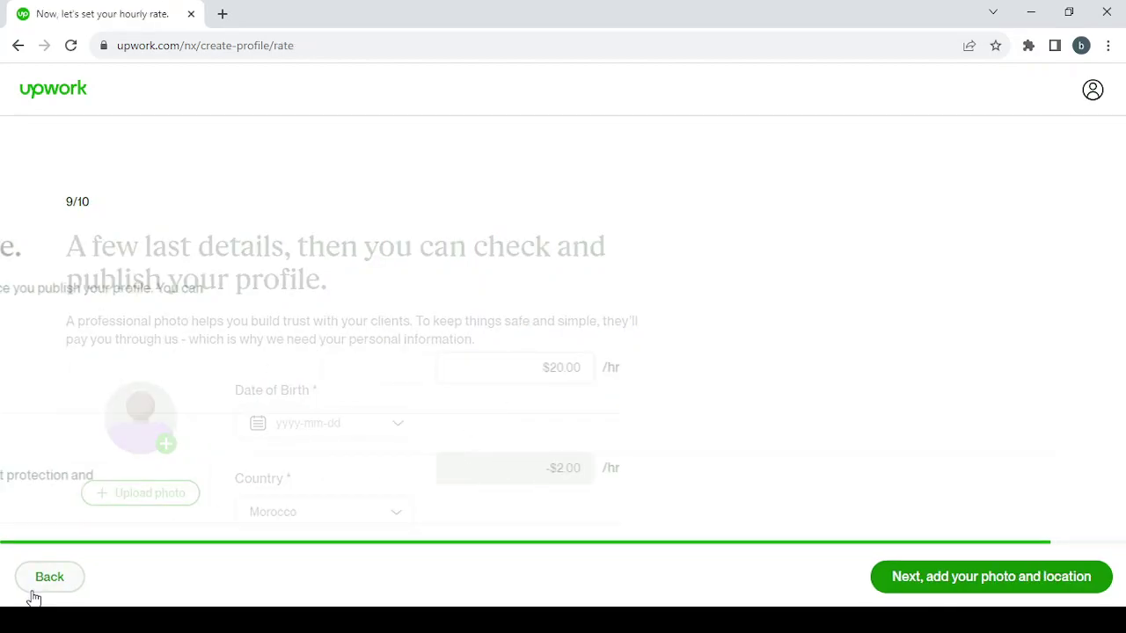
{"action": "left_click", "coordinate": [34, 598]}
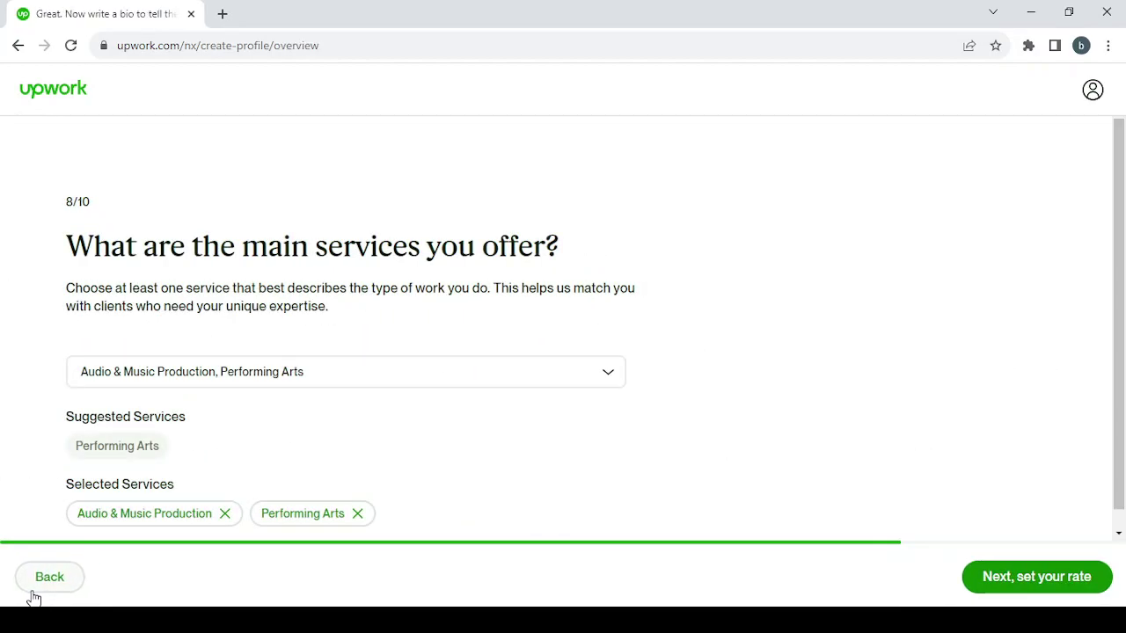
{"action": "left_click", "coordinate": [34, 599]}
{"action": "left_click", "coordinate": [33, 598]}
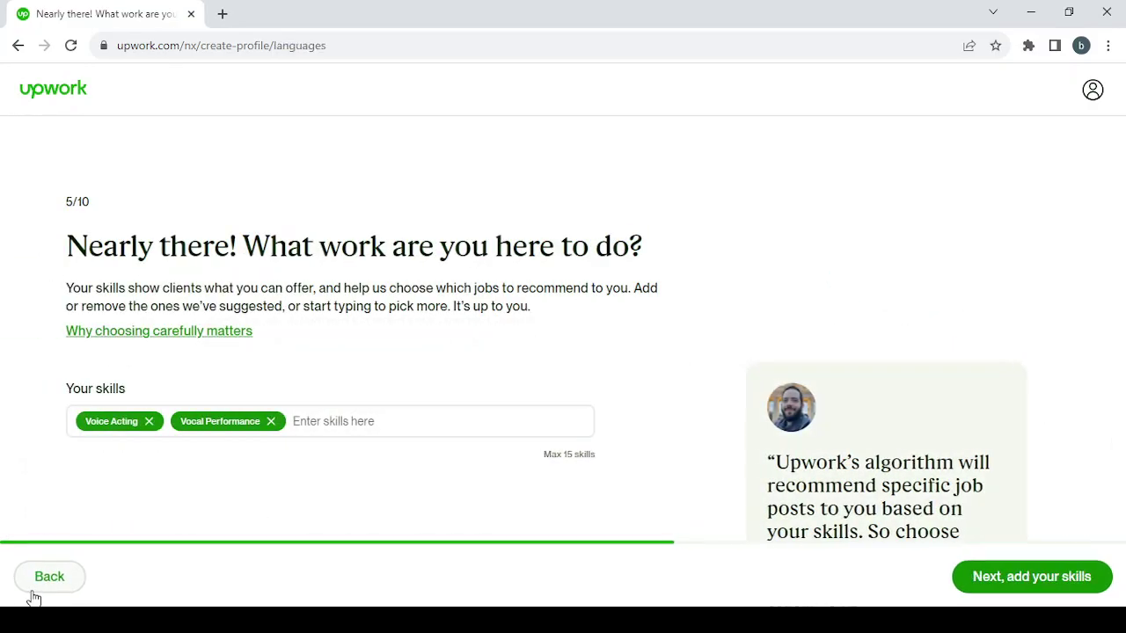
{"action": "left_click", "coordinate": [34, 598]}
Continue back through experience, title, resume and quick questions to the welcome page
{"action": "left_click", "coordinate": [58, 577]}
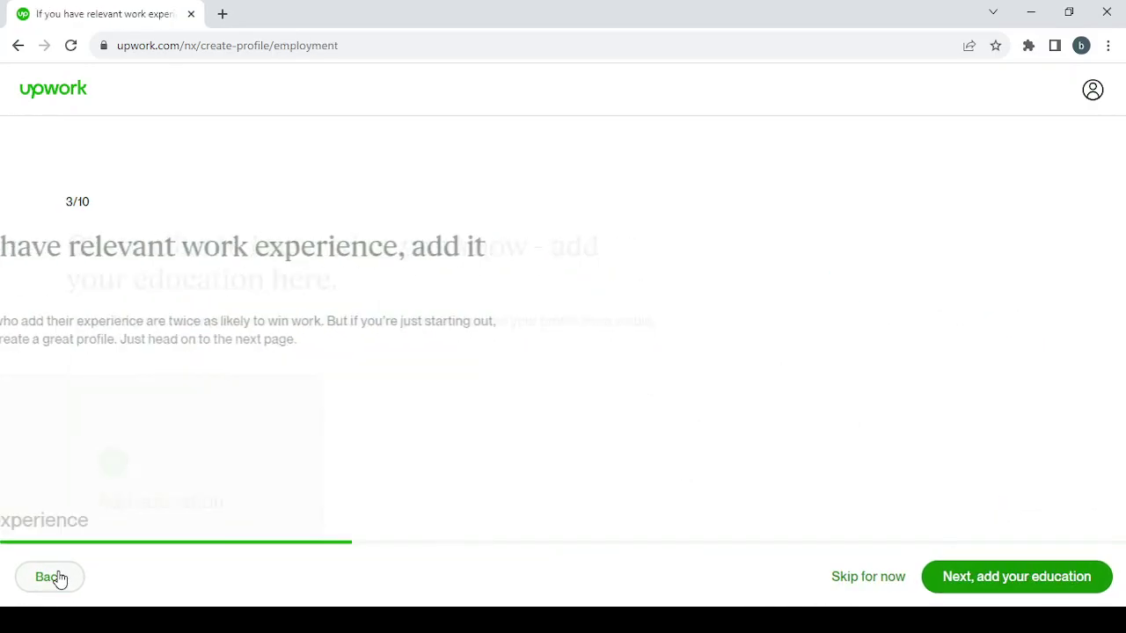
{"action": "left_click", "coordinate": [57, 577]}
{"action": "left_click", "coordinate": [58, 577]}
{"action": "left_click", "coordinate": [57, 577]}
{"action": "left_click", "coordinate": [57, 577]}
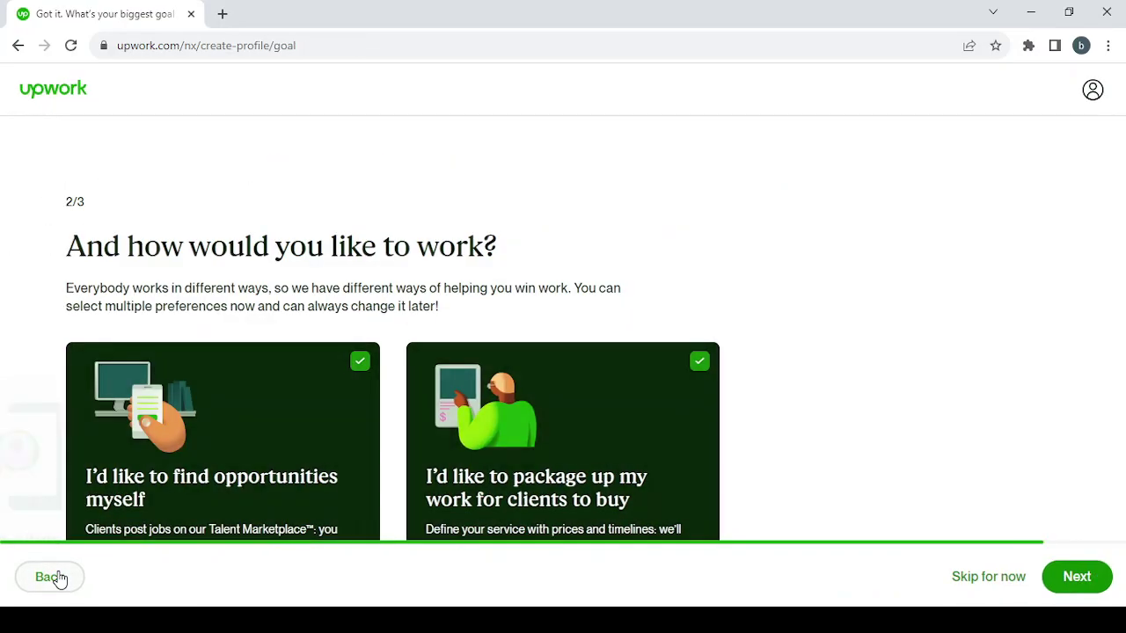
{"action": "left_click", "coordinate": [57, 577]}
{"action": "left_click", "coordinate": [57, 577]}
{"action": "triple_click", "coordinate": [58, 571]}
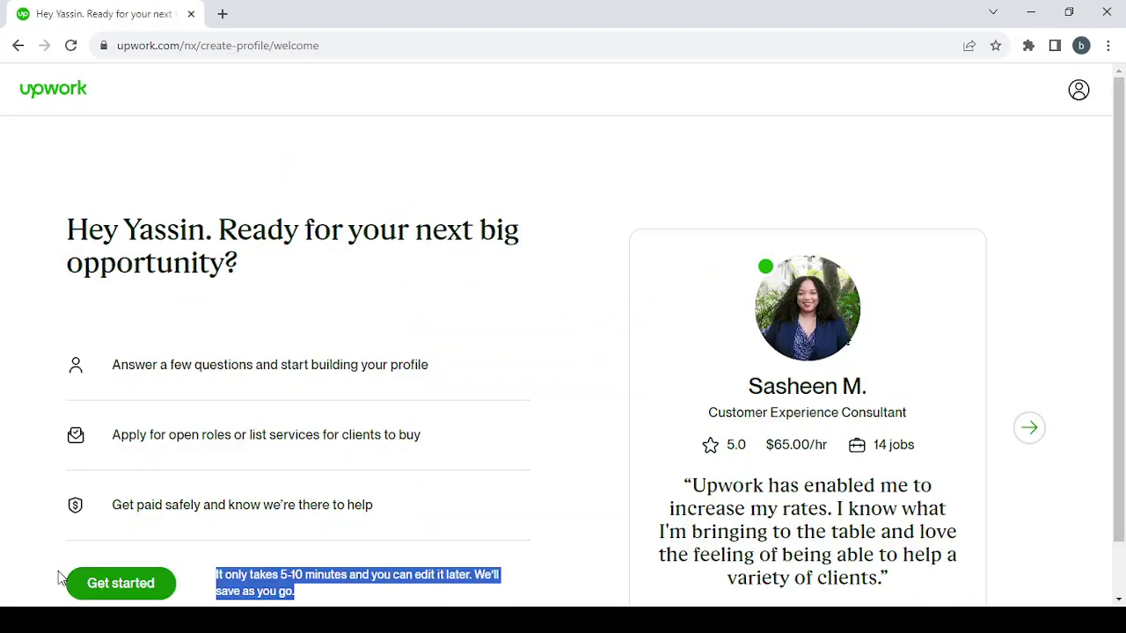
{"action": "left_click", "coordinate": [494, 288]}
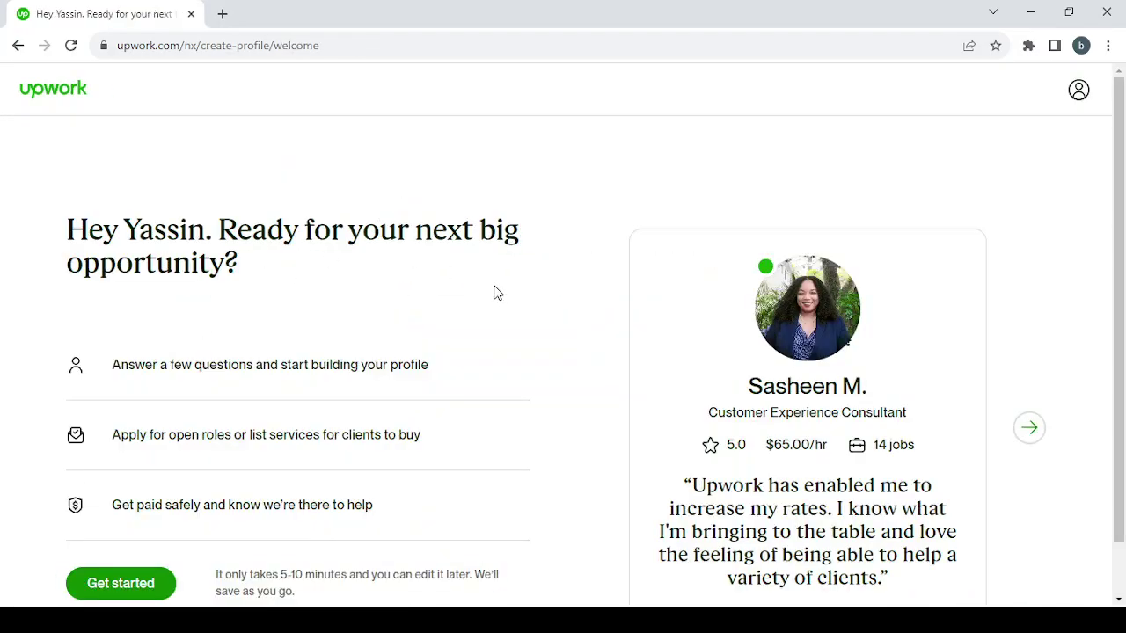
{"action": "scroll", "coordinate": [495, 292], "scroll_direction": "down", "scroll_amount": 1}
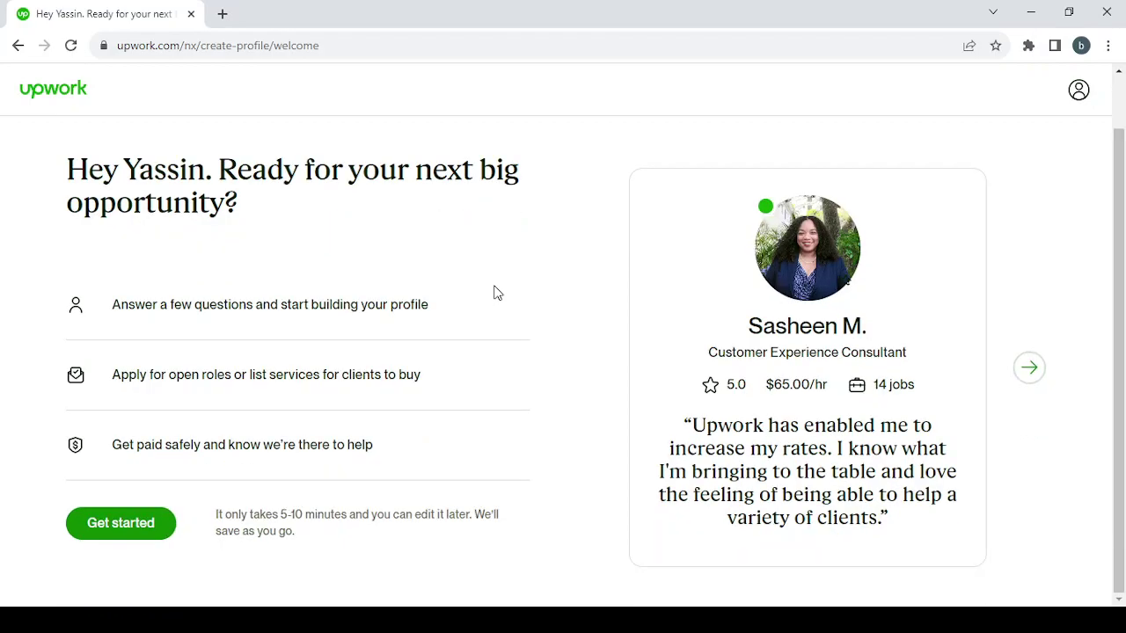
Skip the experience and goal questions, leaving contract-to-hire checked on the work-style question
{"action": "left_click", "coordinate": [120, 523]}
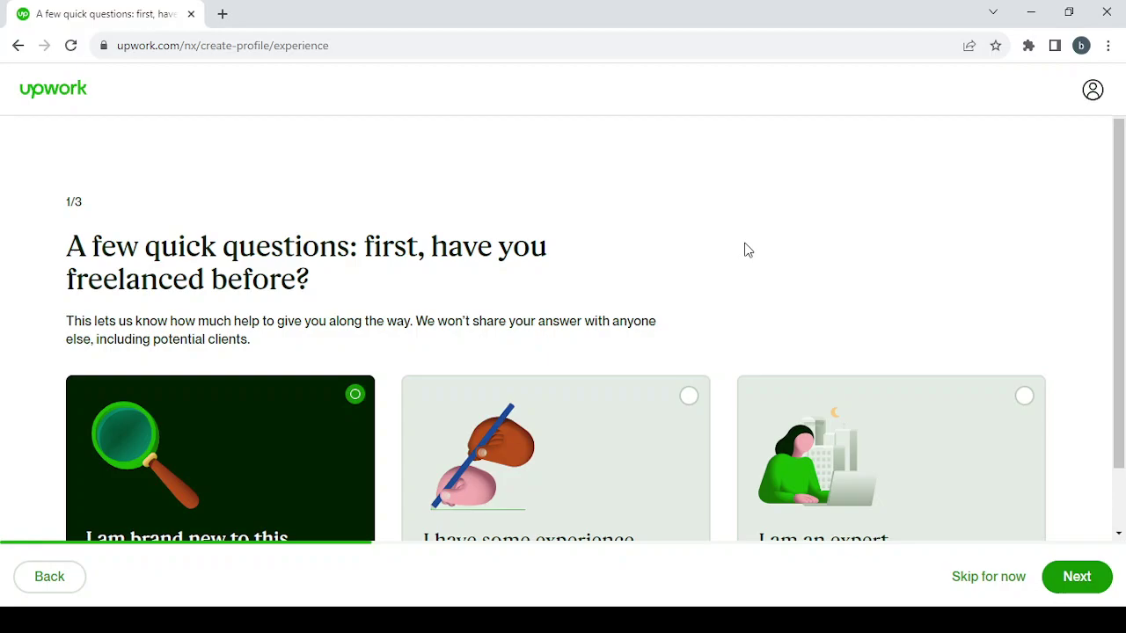
{"action": "scroll", "coordinate": [745, 250], "scroll_direction": "down", "scroll_amount": 1}
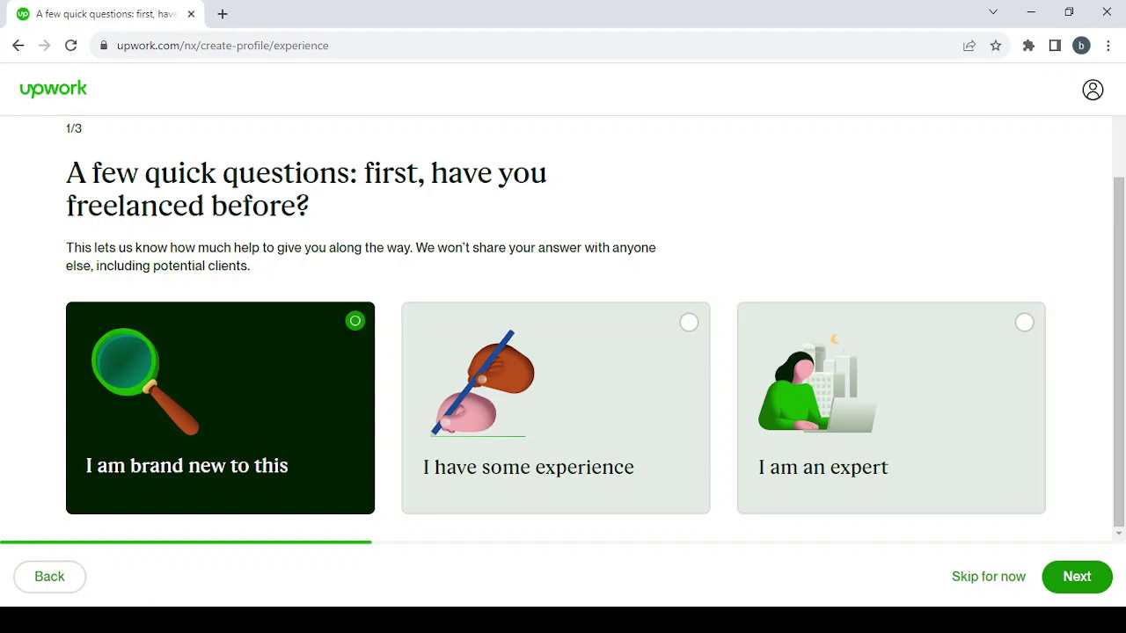
{"action": "left_click", "coordinate": [1003, 582]}
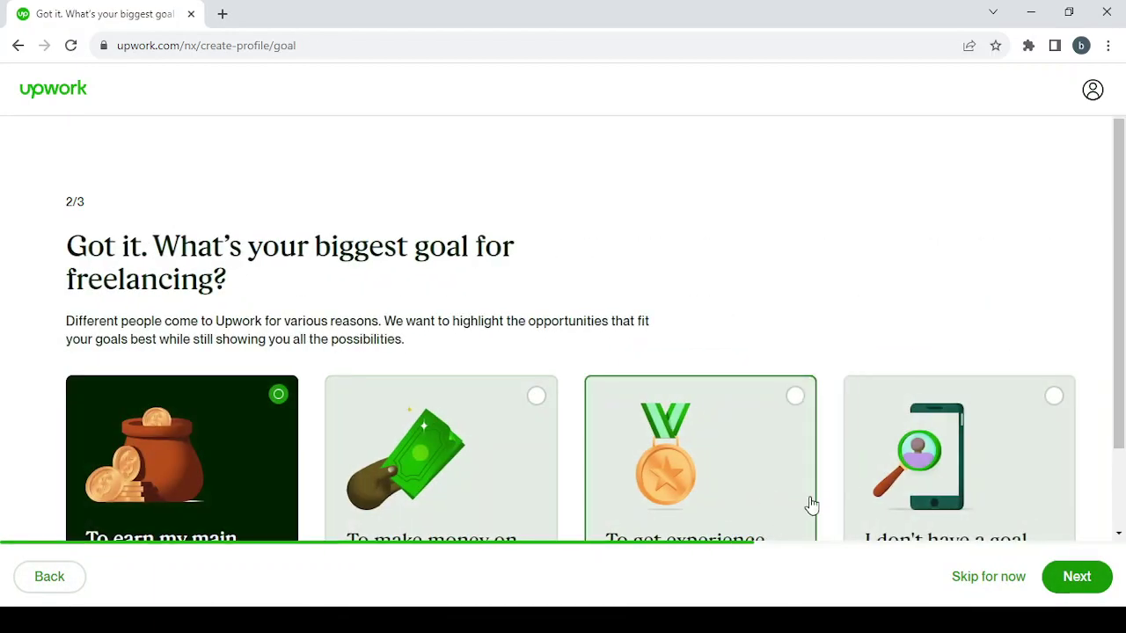
{"action": "left_click", "coordinate": [978, 588]}
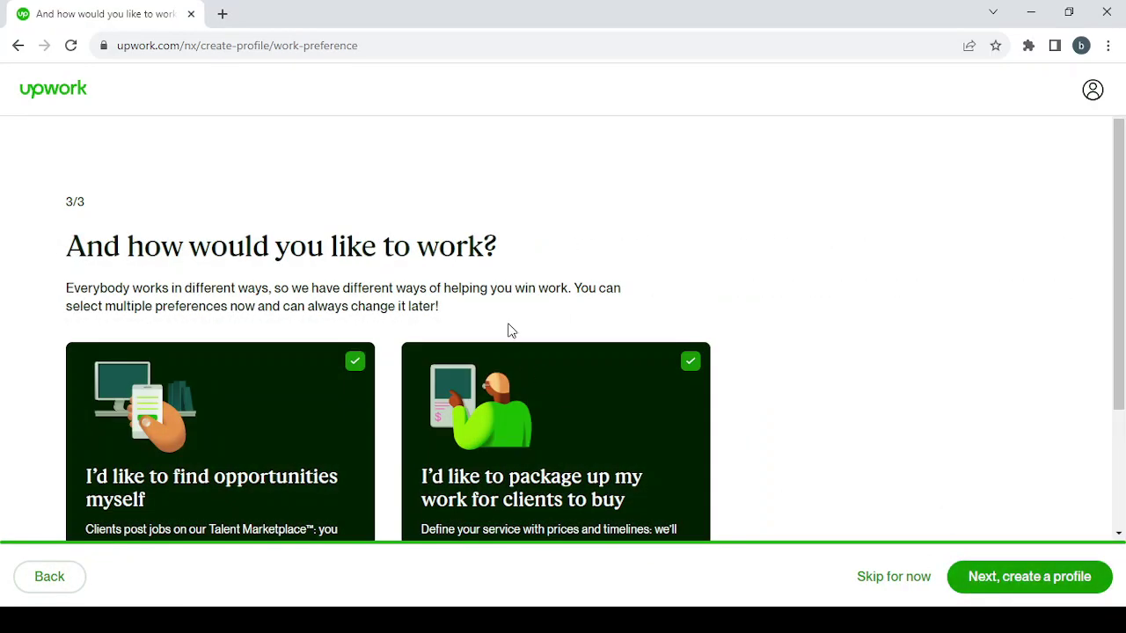
{"action": "scroll", "coordinate": [654, 339], "scroll_direction": "down", "scroll_amount": 2}
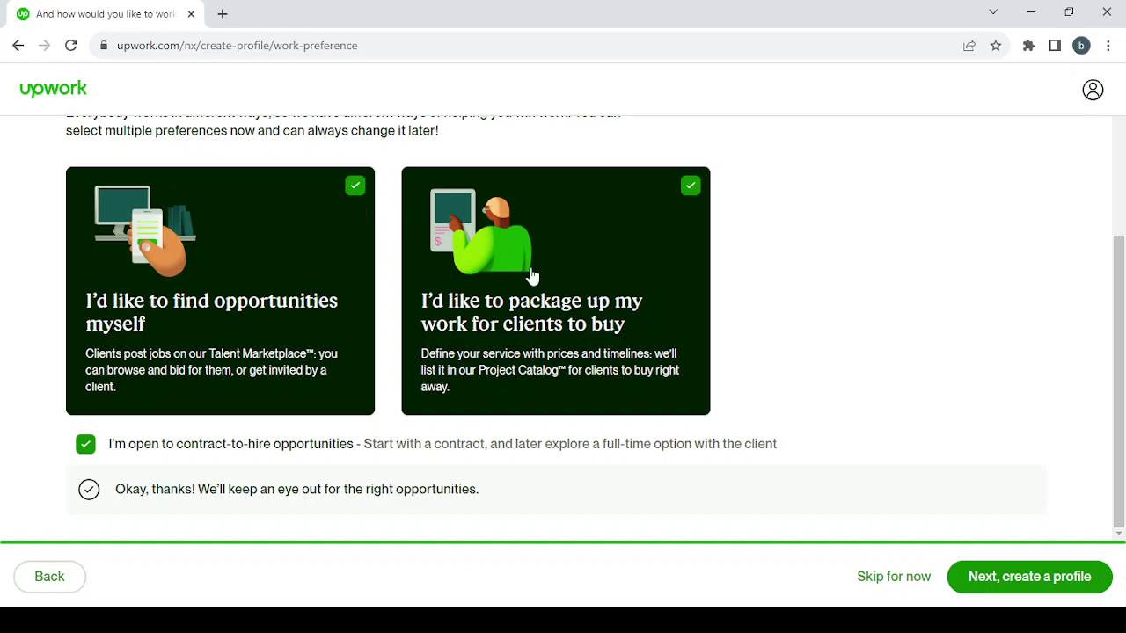
{"action": "left_click", "coordinate": [86, 446]}
{"action": "left_click", "coordinate": [85, 446]}
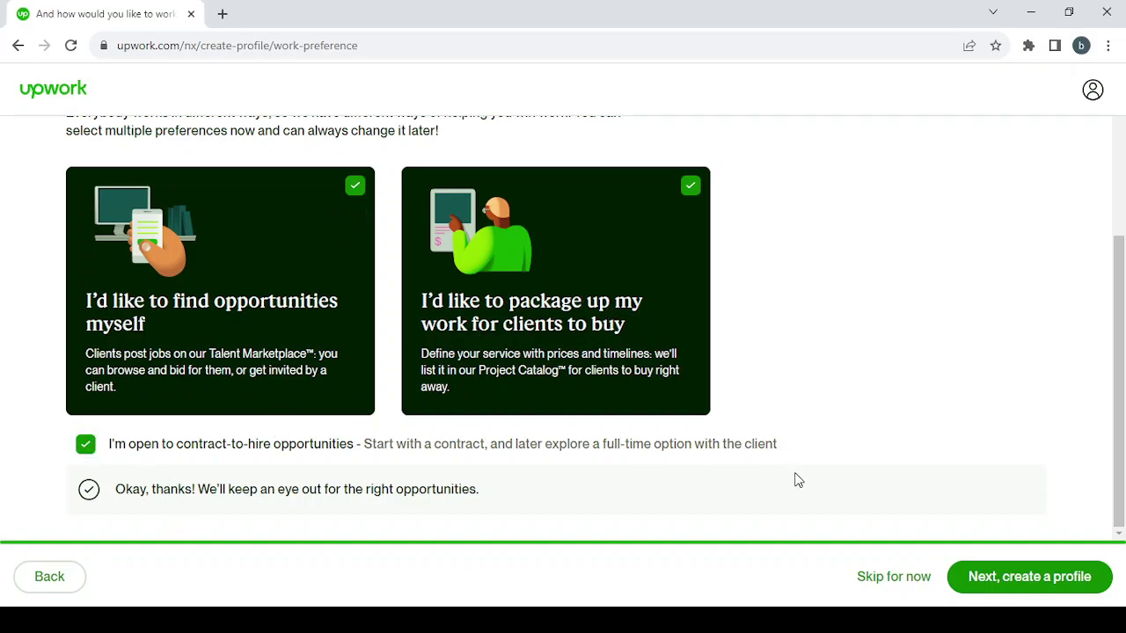
Choose to fill out a new profile manually and enter 'Shopify Developer' as the role
{"action": "left_click", "coordinate": [1047, 574]}
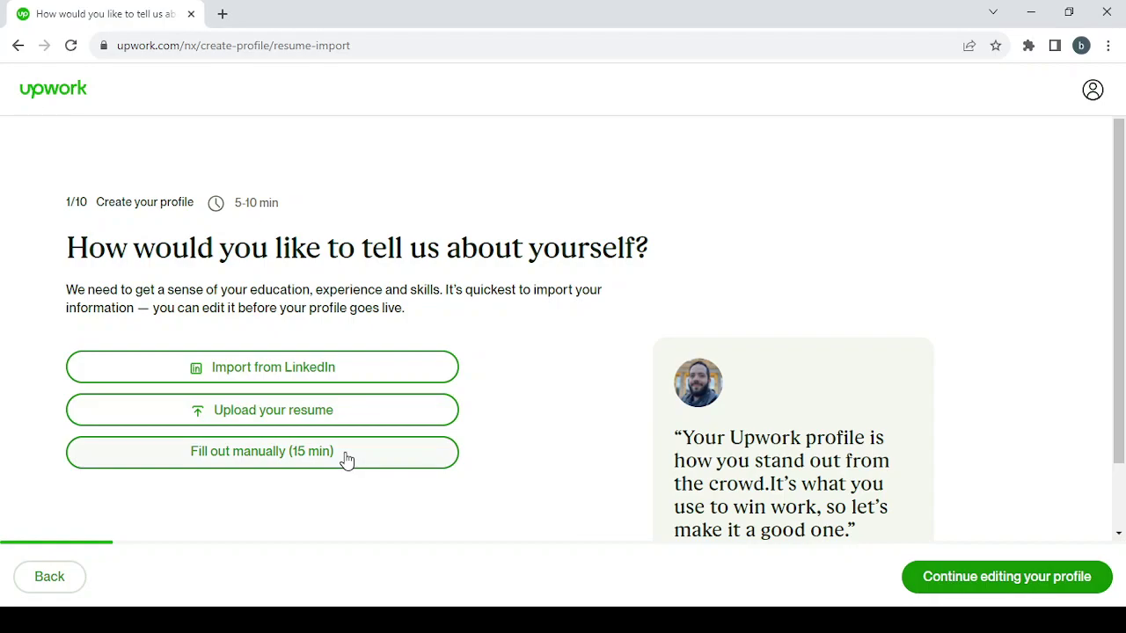
{"action": "left_click", "coordinate": [251, 458]}
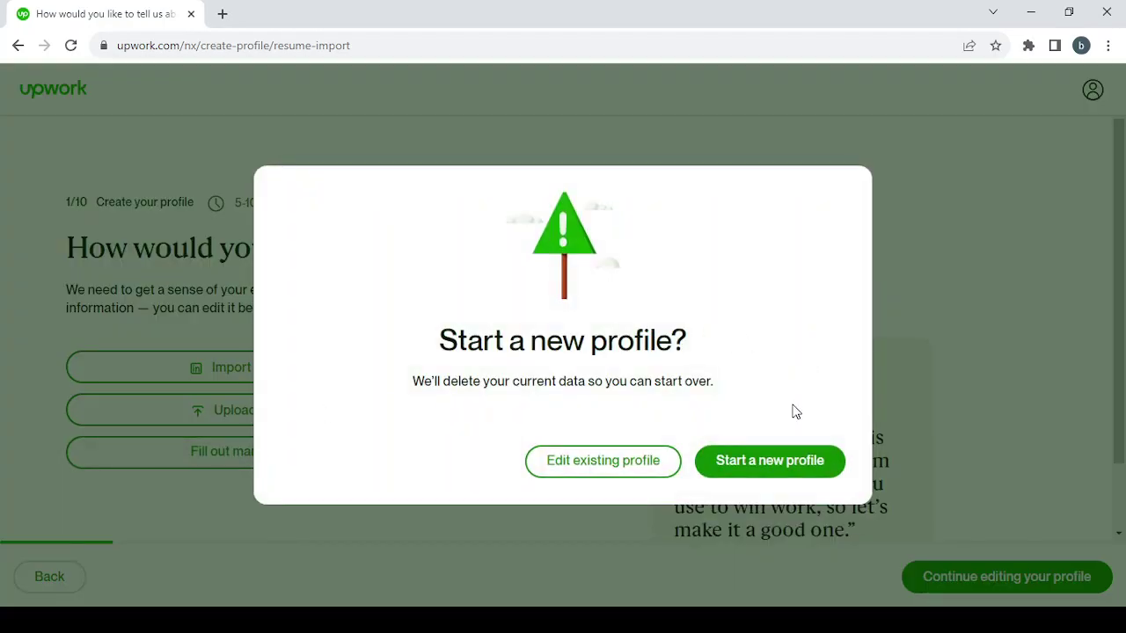
{"action": "left_click", "coordinate": [792, 461]}
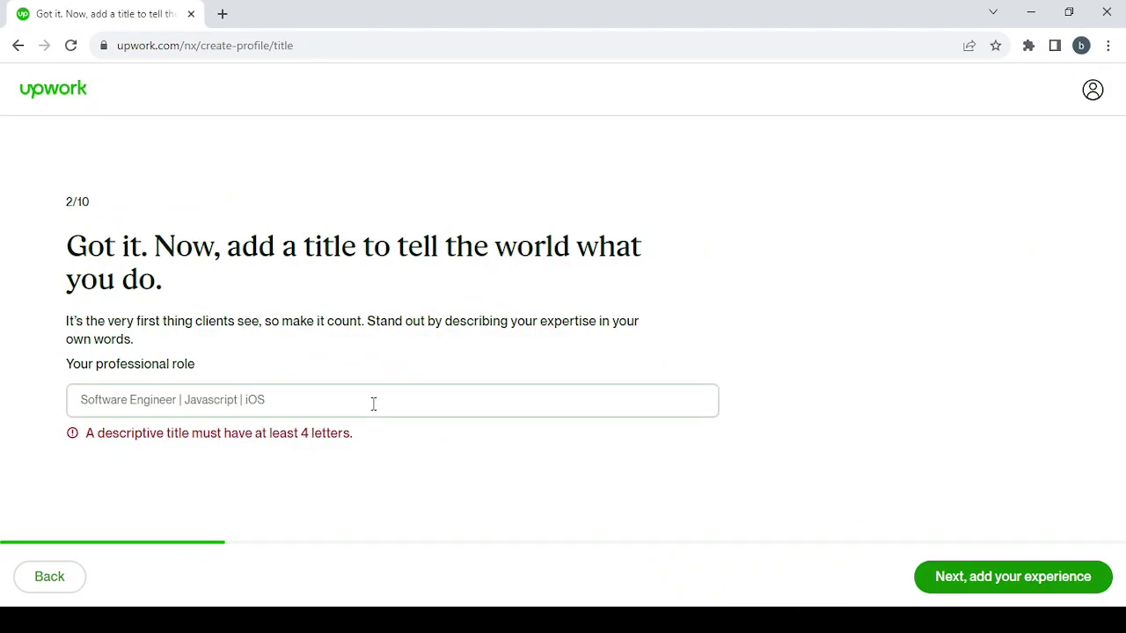
{"action": "left_click", "coordinate": [139, 399]}
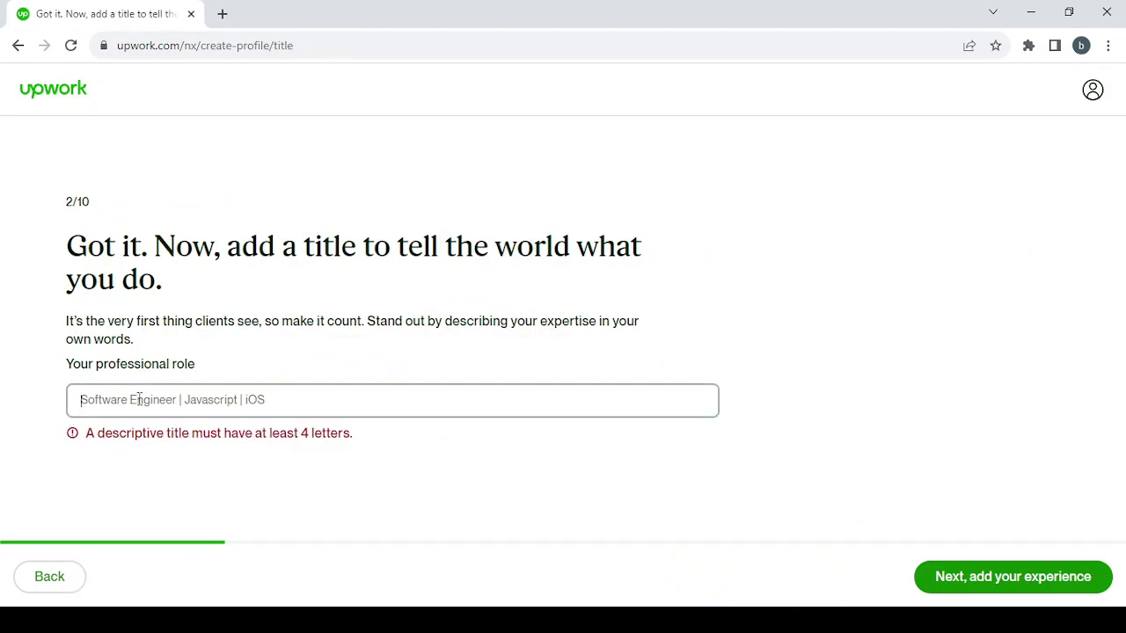
{"action": "type", "text": "Shopify Developer"}
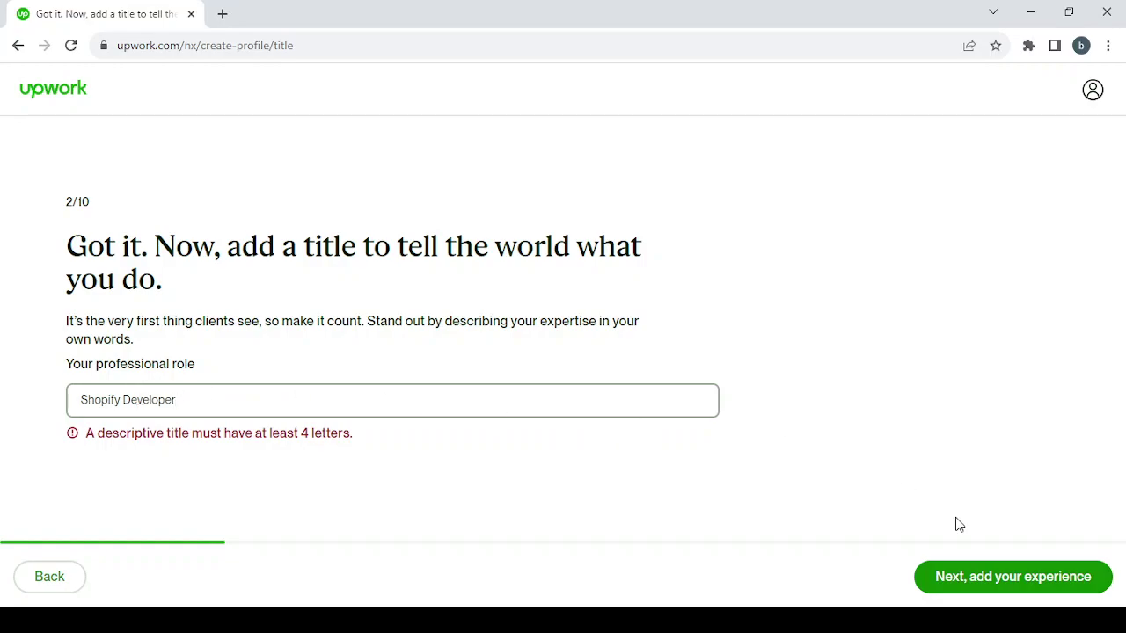
Skip the work experience step without saving any entry
{"action": "left_click", "coordinate": [1006, 577]}
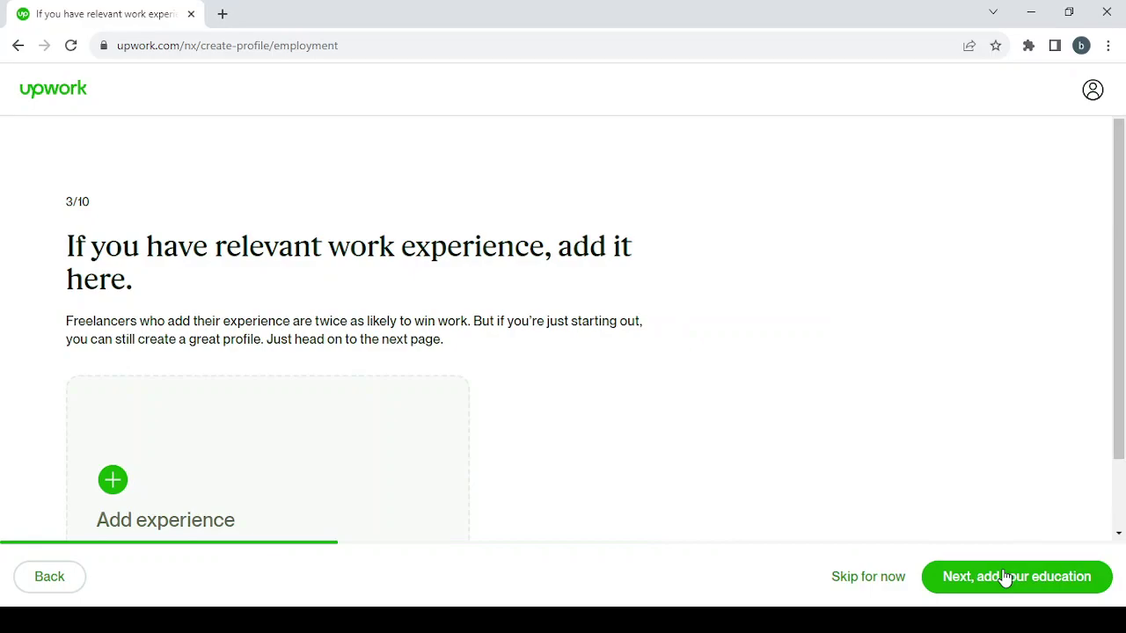
{"action": "left_click", "coordinate": [300, 481]}
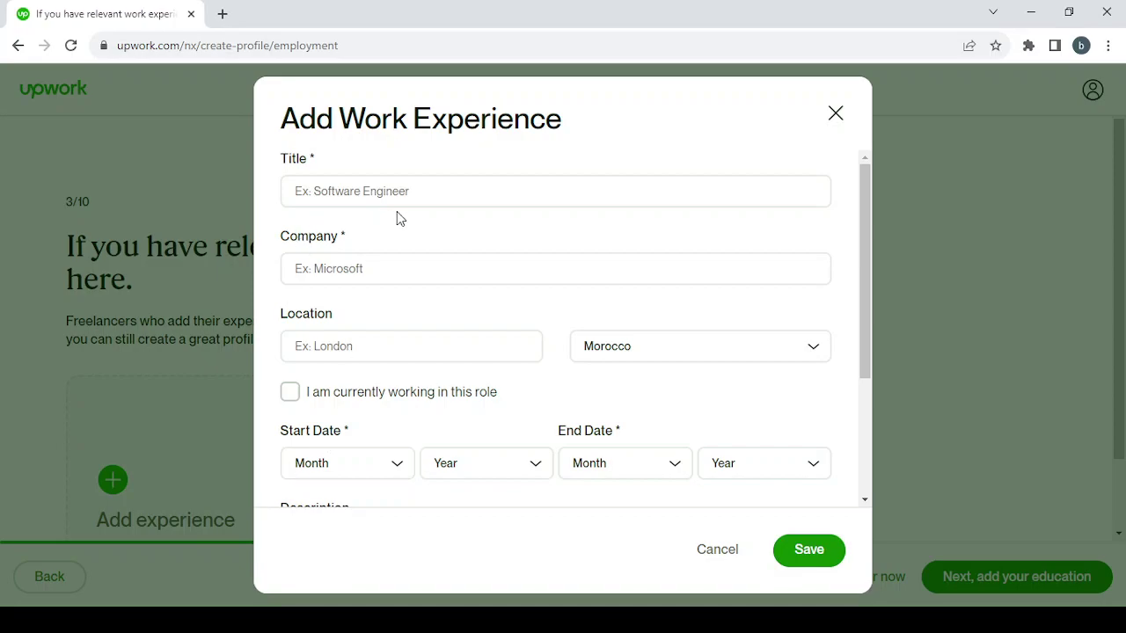
{"action": "left_click", "coordinate": [833, 117]}
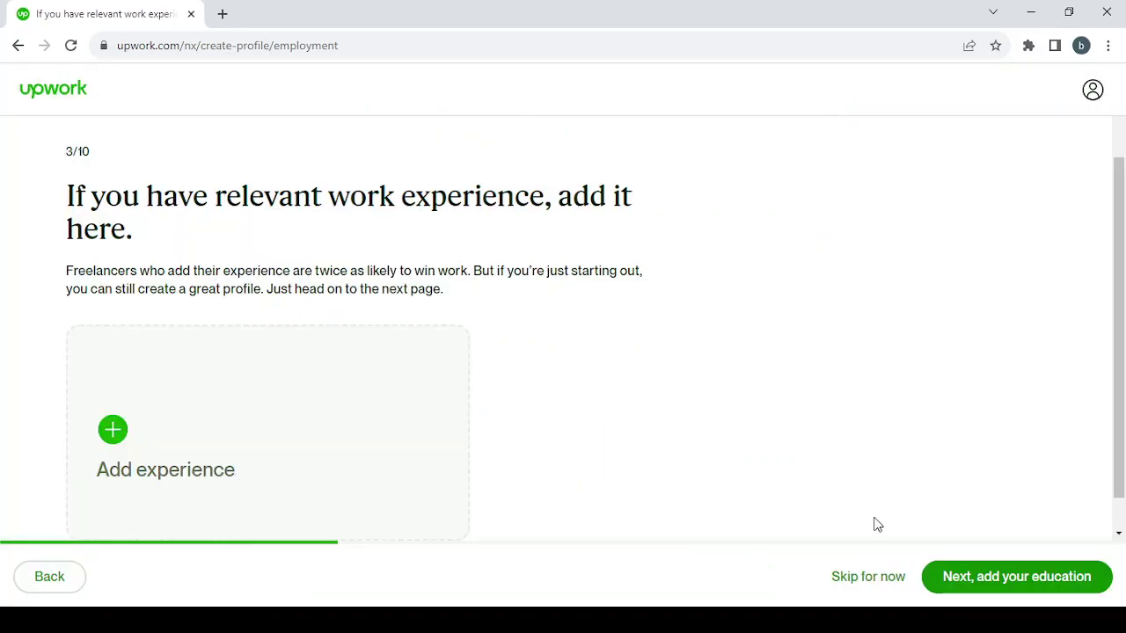
{"action": "left_click", "coordinate": [871, 579]}
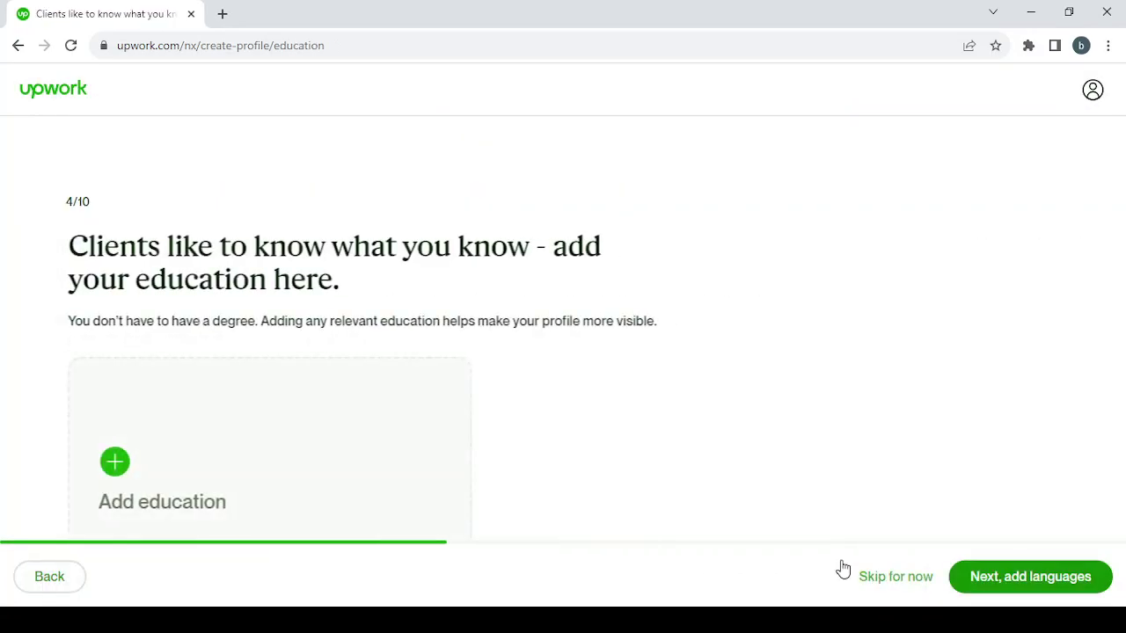
Skip the education step without saving any entry
{"action": "scroll", "coordinate": [365, 453], "scroll_direction": "down", "scroll_amount": 1}
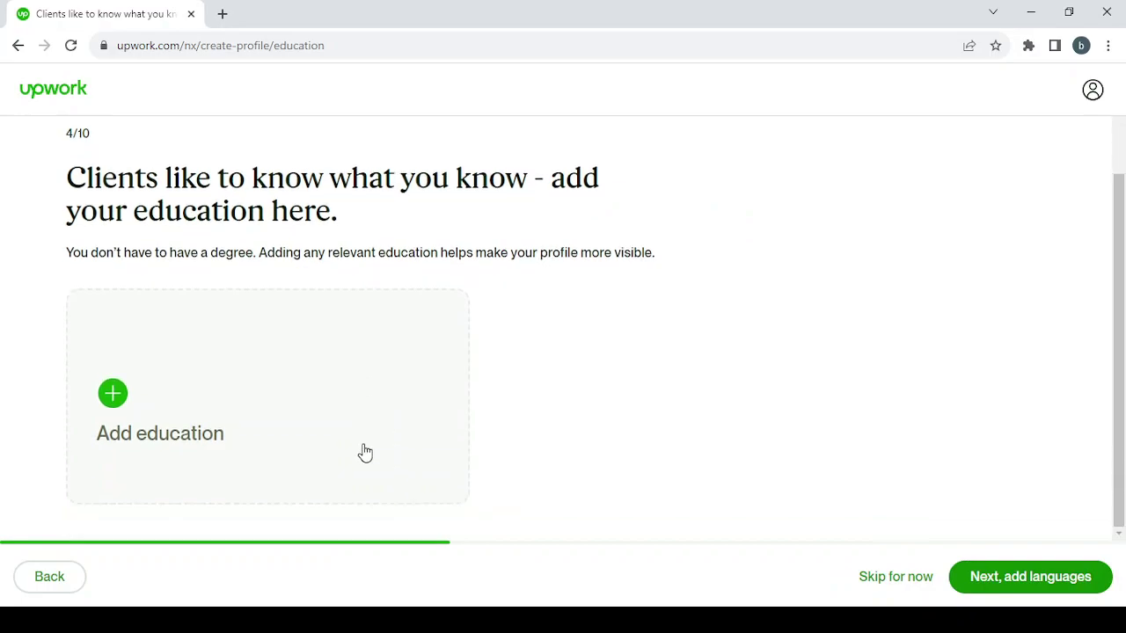
{"action": "left_click", "coordinate": [144, 402]}
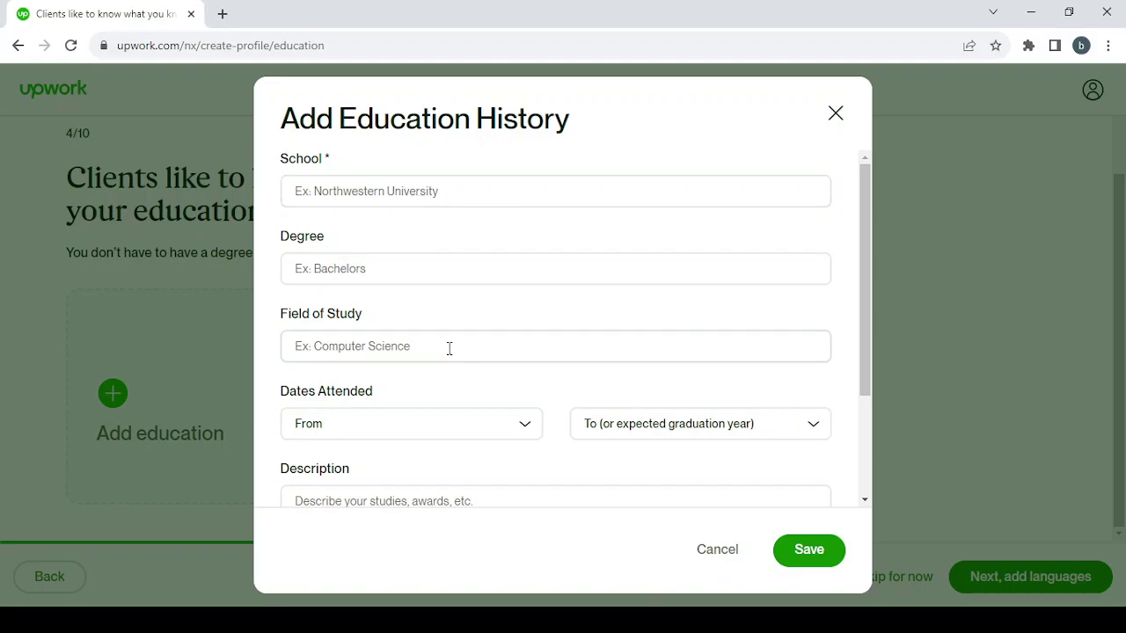
{"action": "left_click", "coordinate": [836, 114]}
{"action": "left_click", "coordinate": [897, 577]}
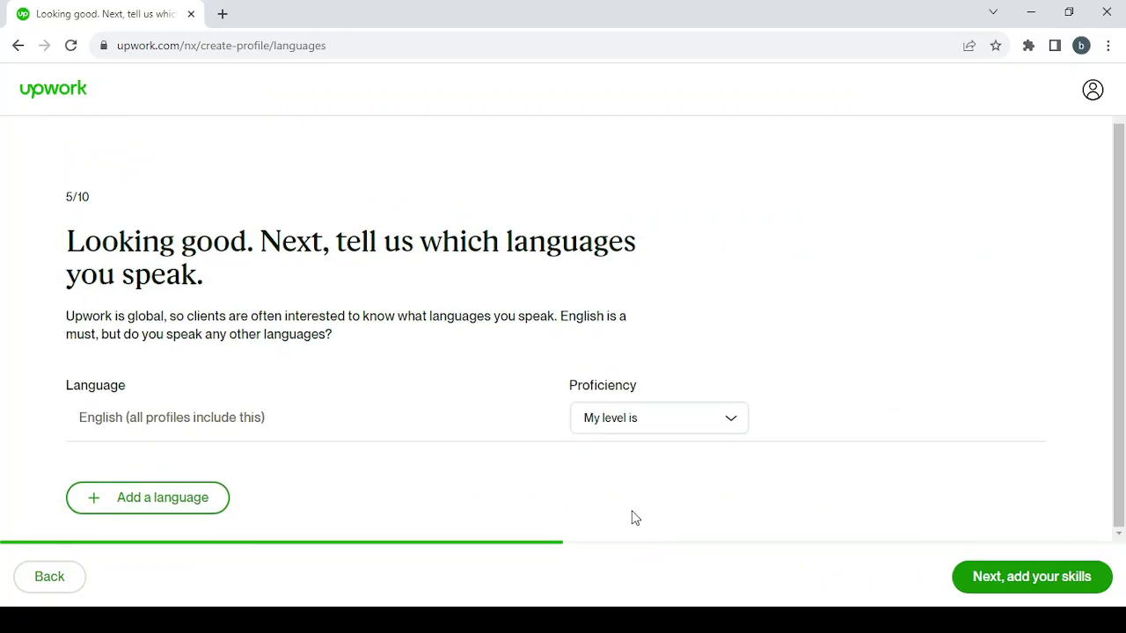
Set English proficiency to Conversational
{"action": "left_click", "coordinate": [673, 418]}
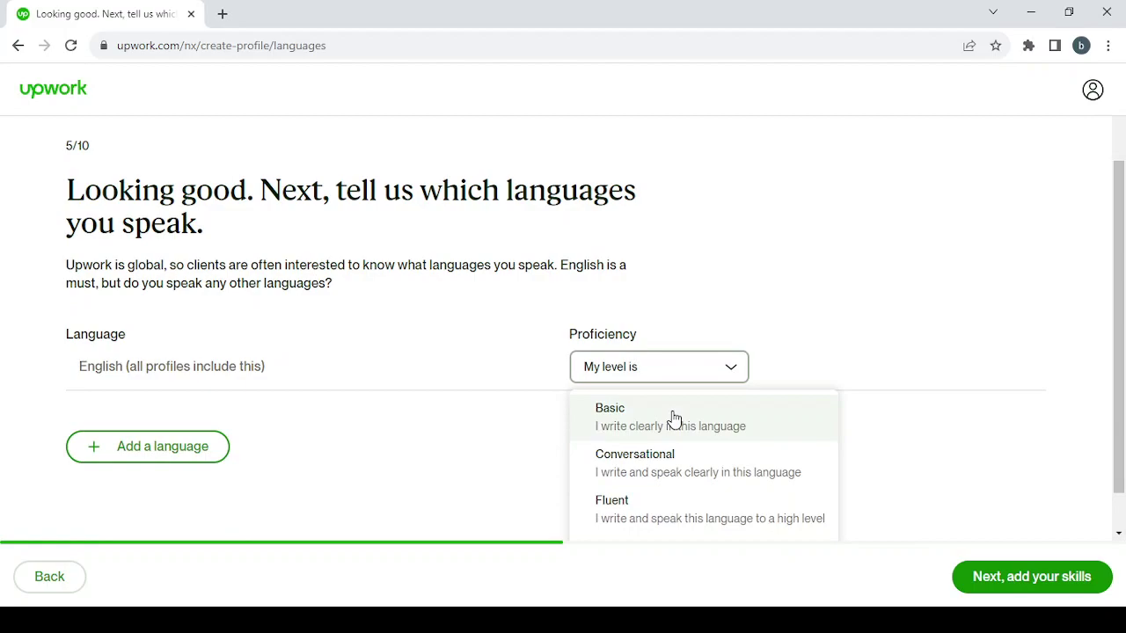
{"action": "left_click", "coordinate": [674, 418]}
{"action": "left_click", "coordinate": [660, 432]}
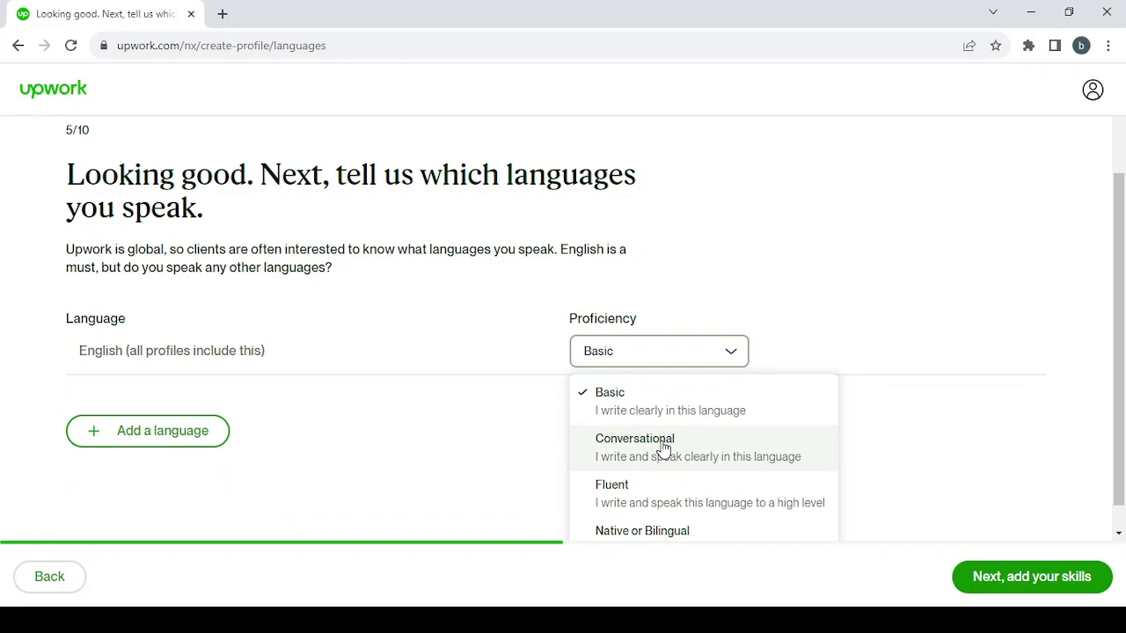
{"action": "left_click", "coordinate": [663, 449]}
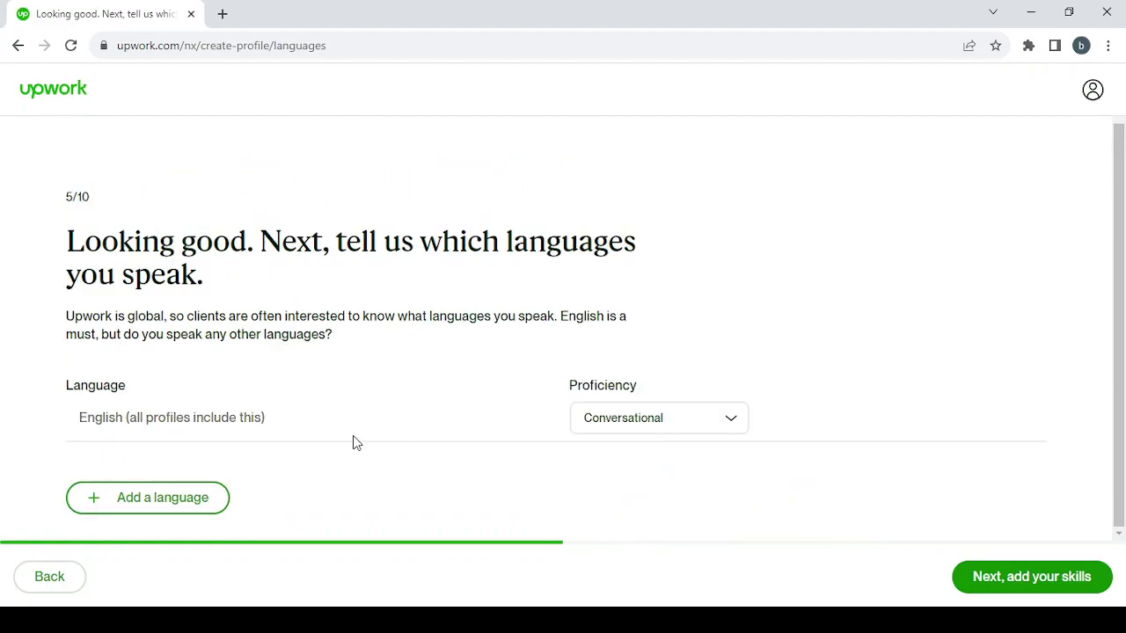
Add Arabic as a second language at Native or Bilingual level
{"action": "left_click", "coordinate": [136, 498]}
{"action": "scroll", "coordinate": [236, 531], "scroll_direction": "down", "scroll_amount": 1}
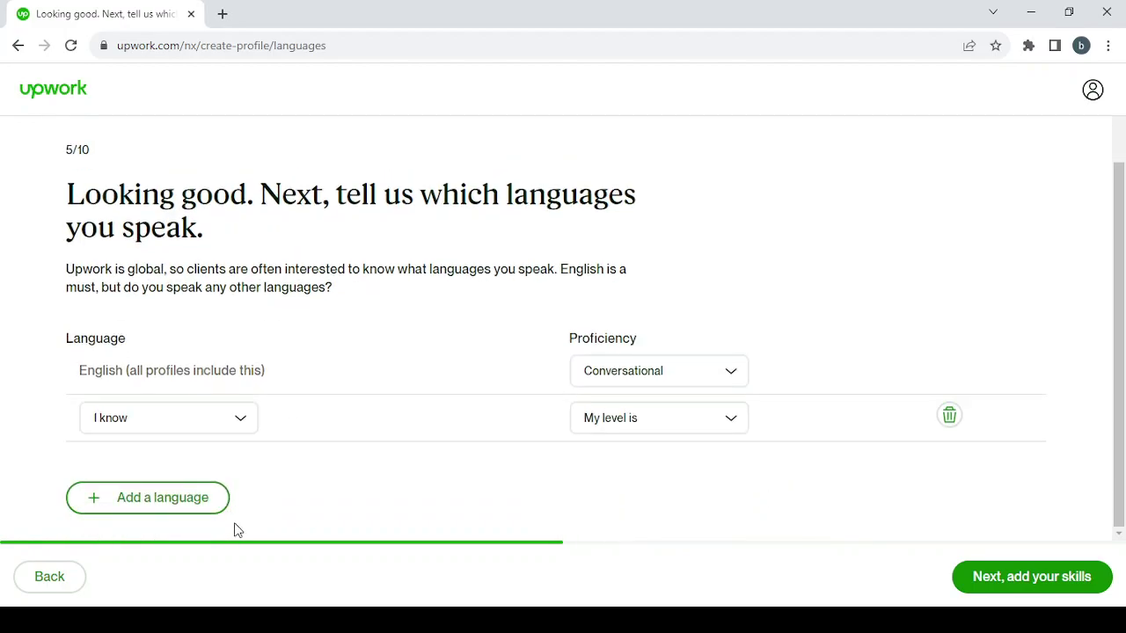
{"action": "left_click", "coordinate": [181, 430]}
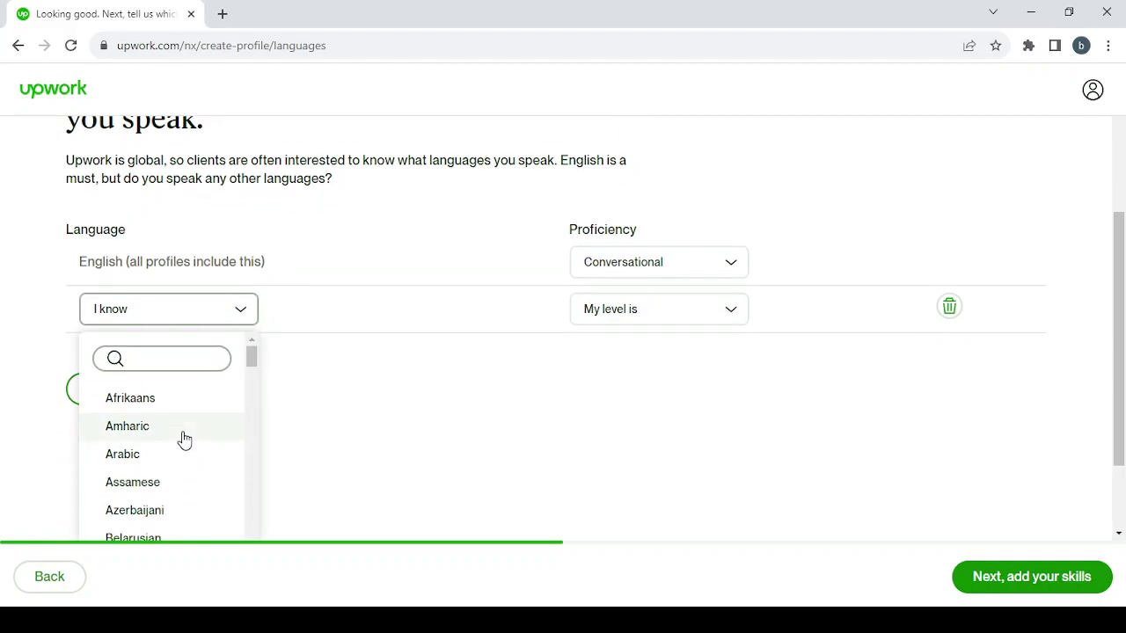
{"action": "left_click", "coordinate": [184, 455]}
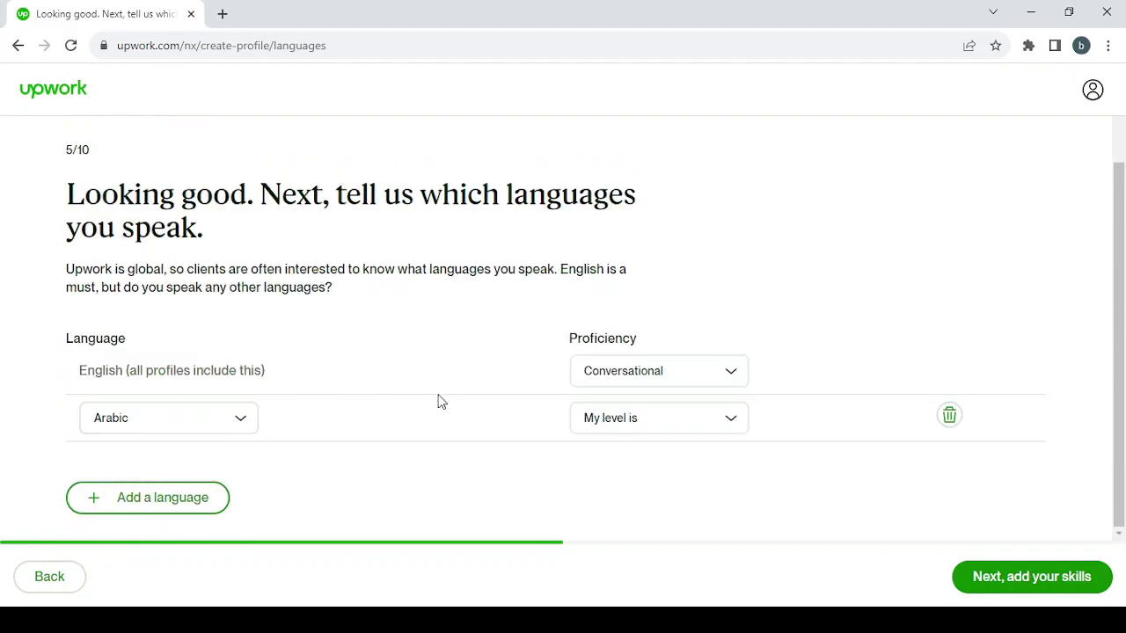
{"action": "left_click", "coordinate": [637, 423]}
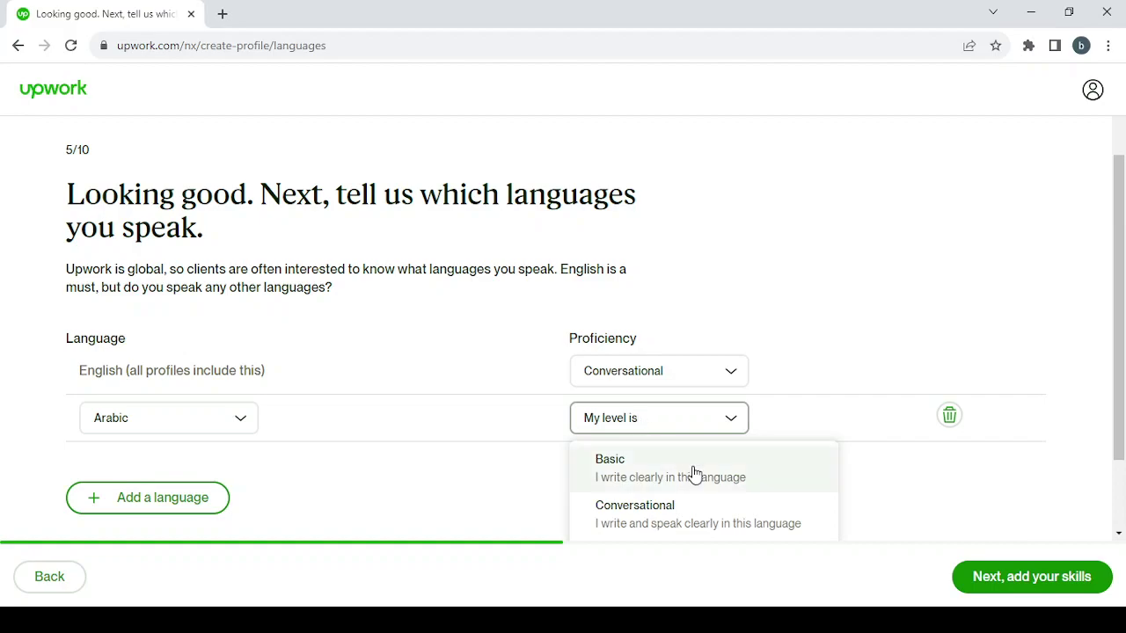
{"action": "left_click", "coordinate": [689, 513]}
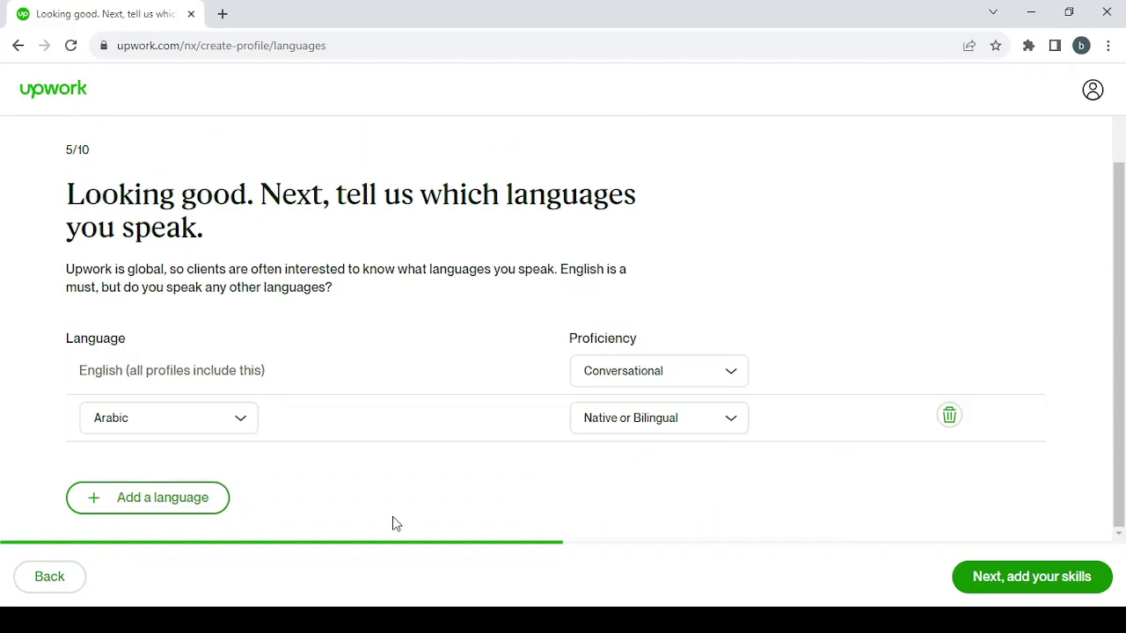
Add French as a third language at Basic level
{"action": "left_click", "coordinate": [147, 496]}
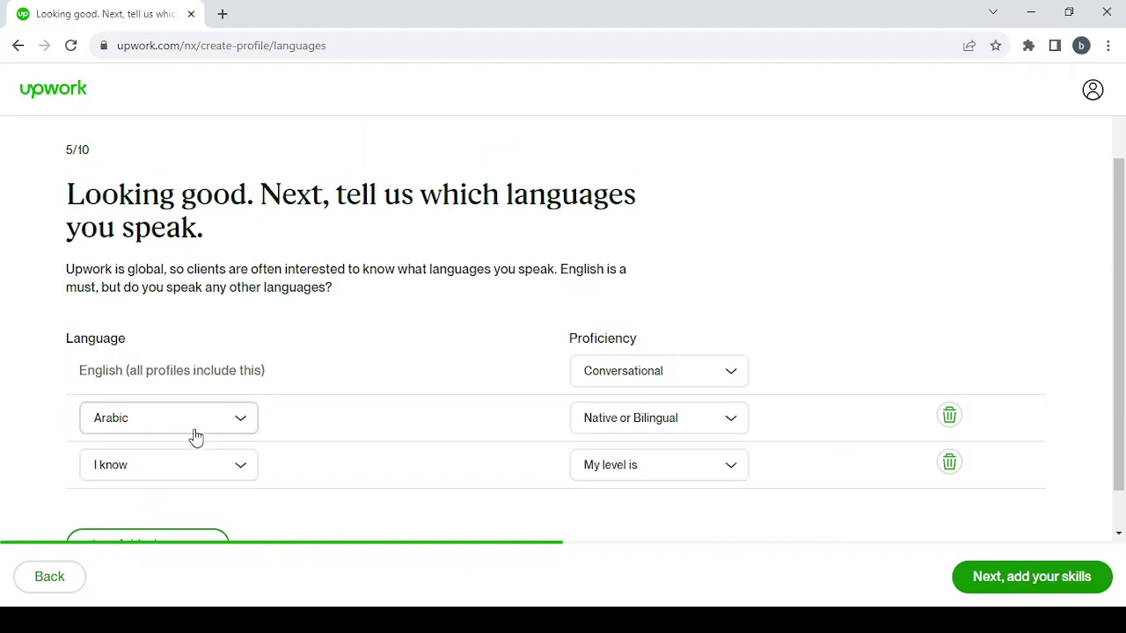
{"action": "left_click", "coordinate": [193, 472]}
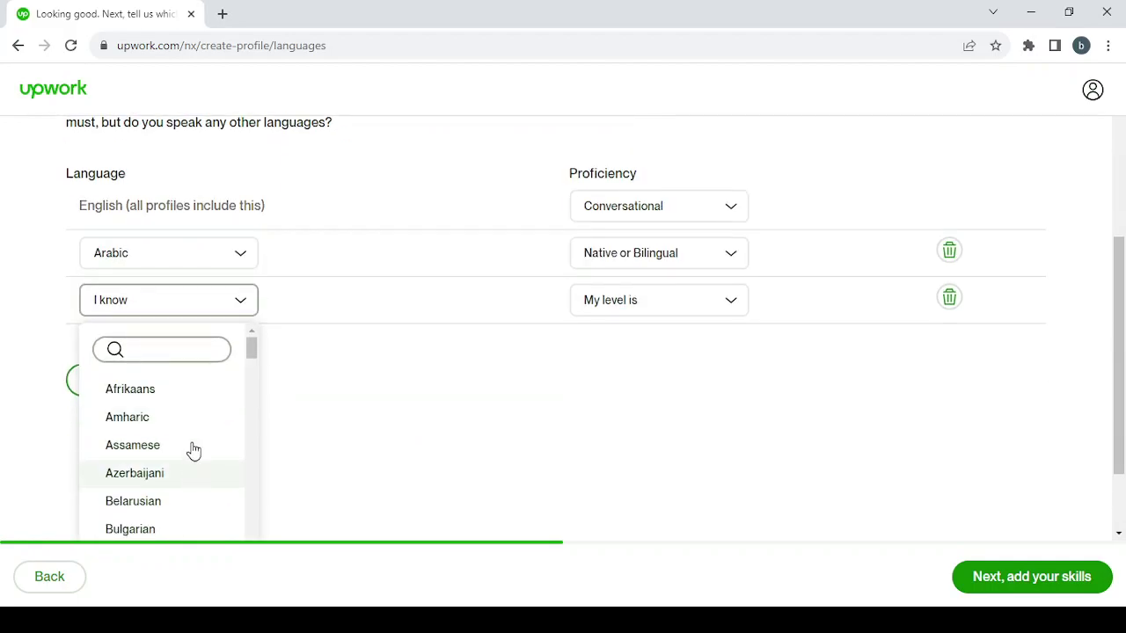
{"action": "type", "text": "fr"}
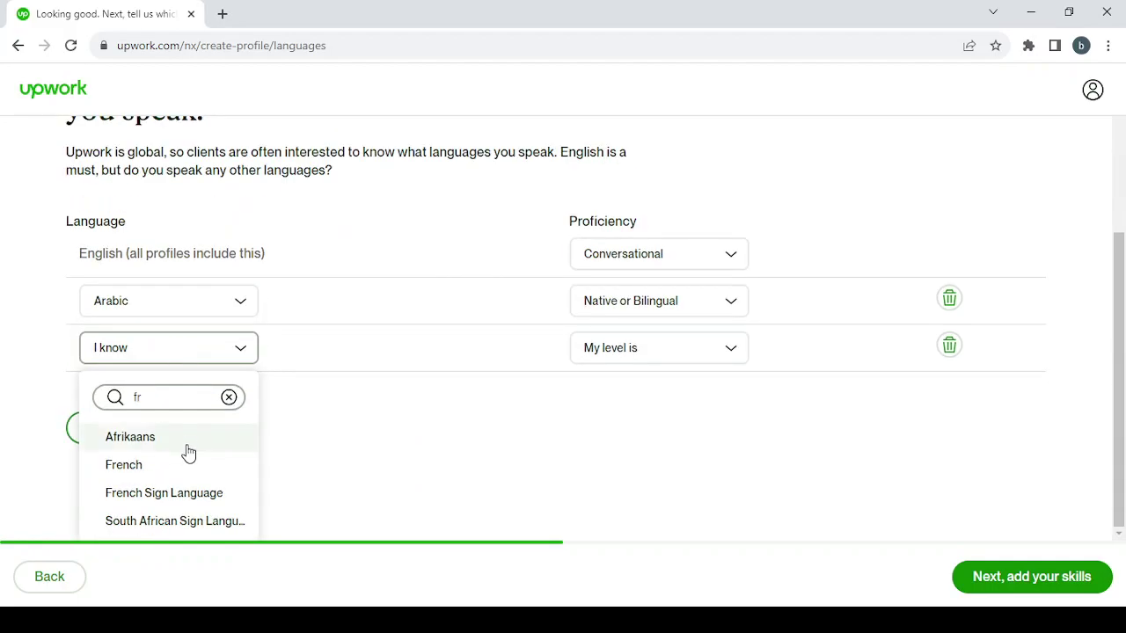
{"action": "left_click", "coordinate": [187, 478]}
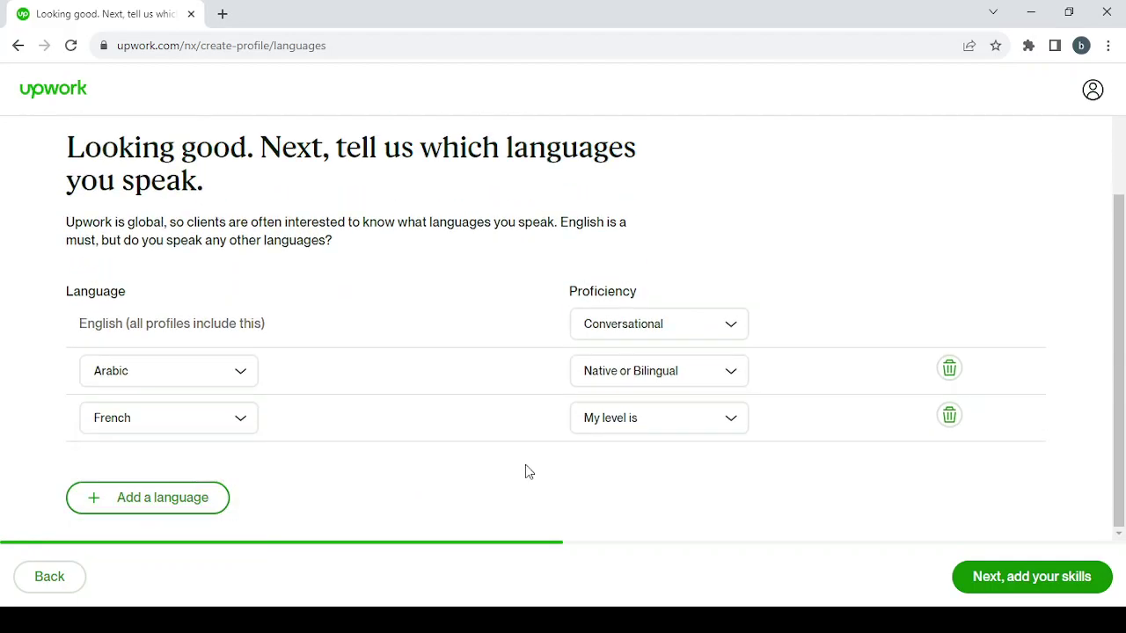
{"action": "left_click", "coordinate": [646, 418]}
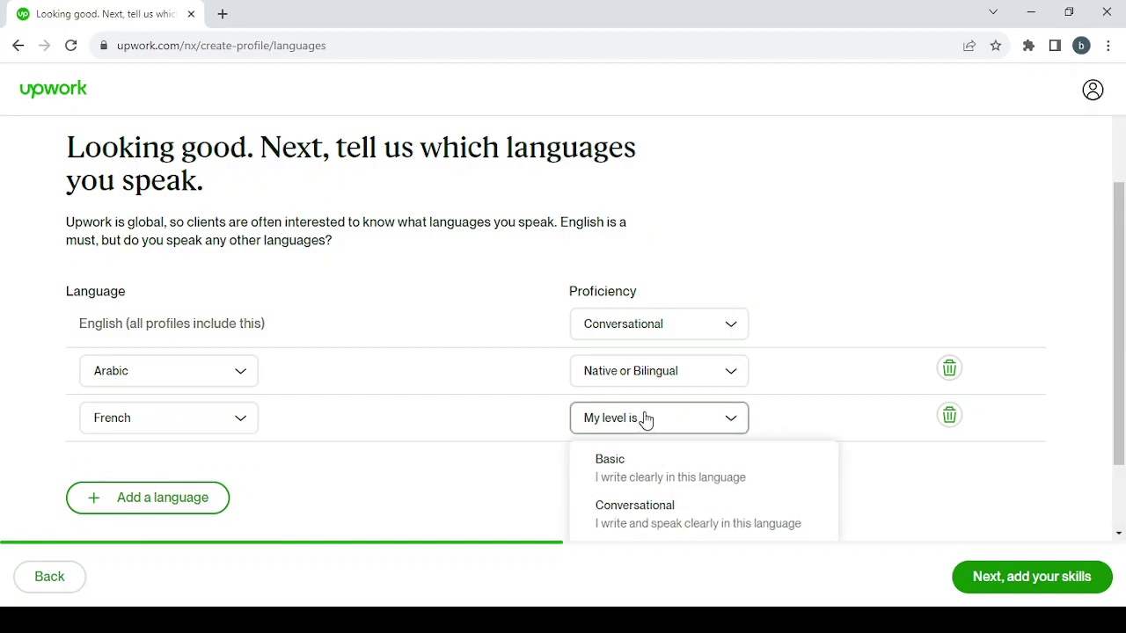
{"action": "left_click", "coordinate": [676, 467]}
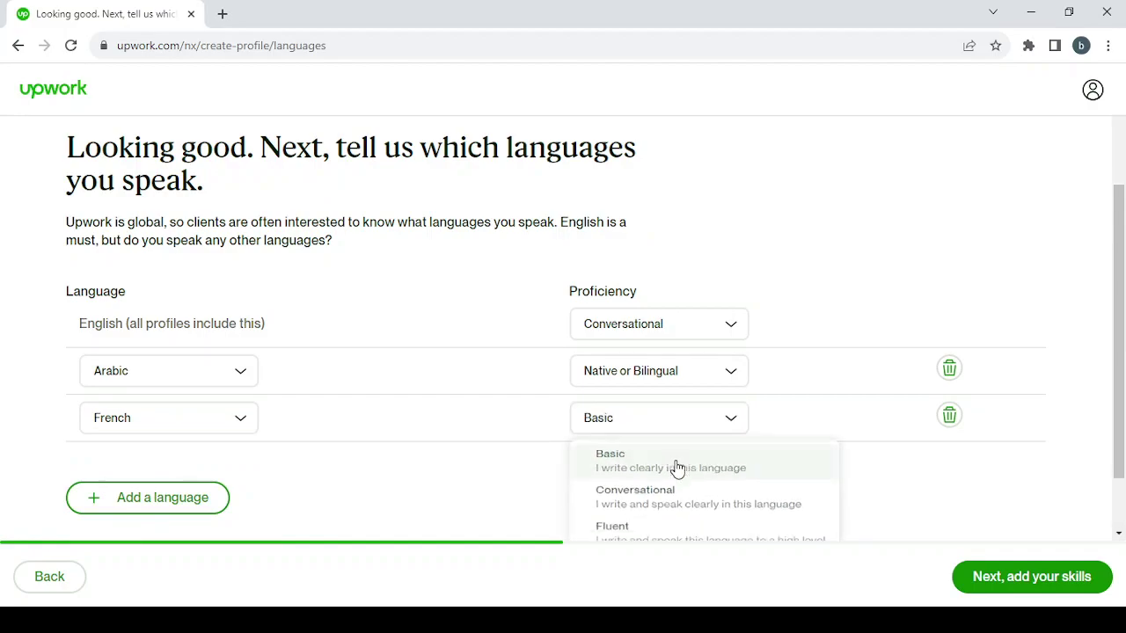
Add the skills Shopify Templates, Shopify and Shopify SEO, then continue to the bio step
{"action": "left_click", "coordinate": [1046, 585]}
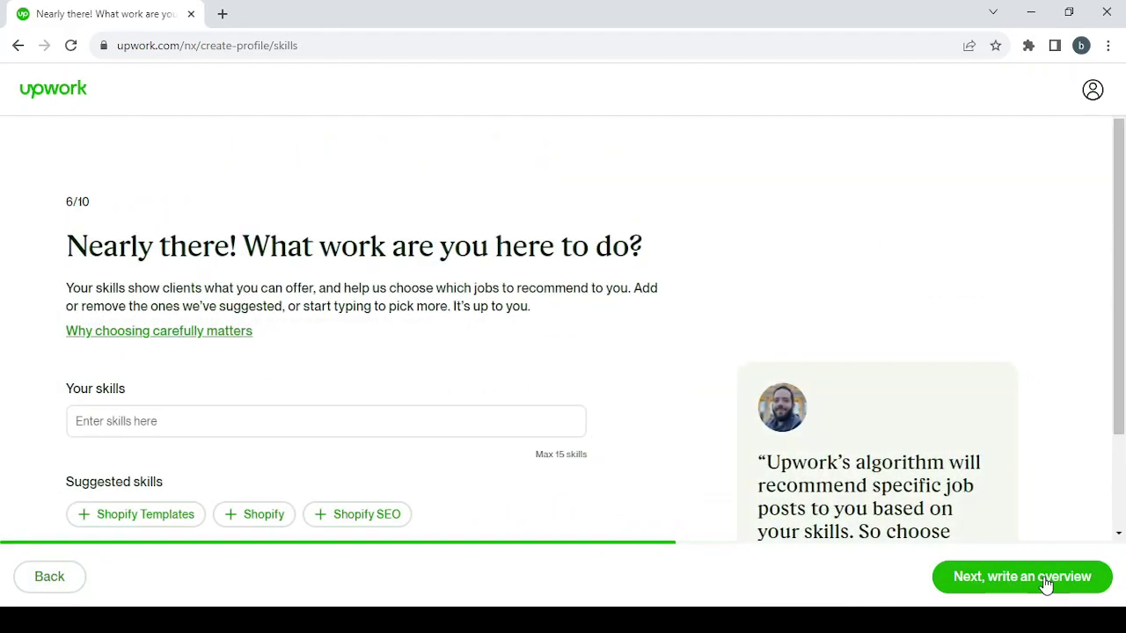
{"action": "scroll", "coordinate": [530, 385], "scroll_direction": "down", "scroll_amount": 3}
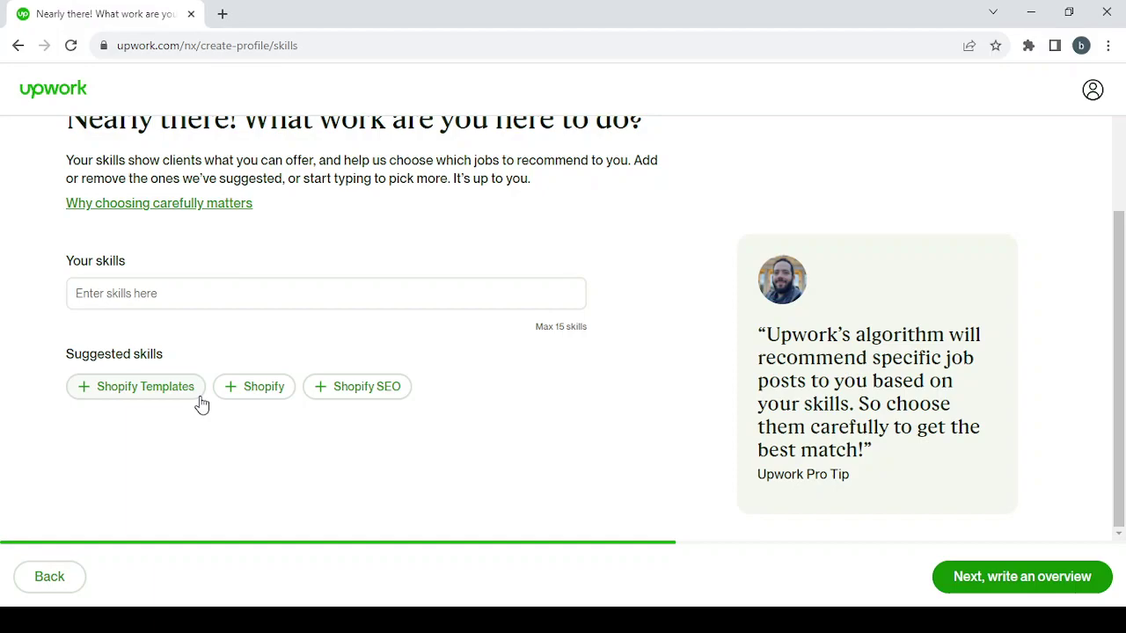
{"action": "left_click", "coordinate": [135, 394]}
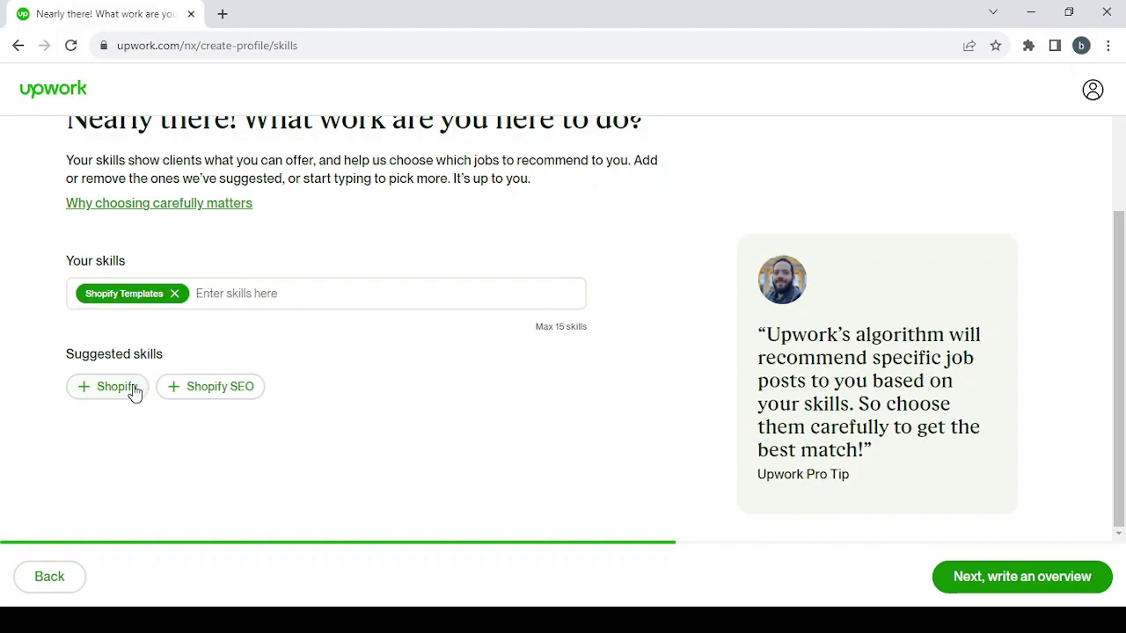
{"action": "left_click", "coordinate": [134, 394]}
{"action": "left_click", "coordinate": [132, 387]}
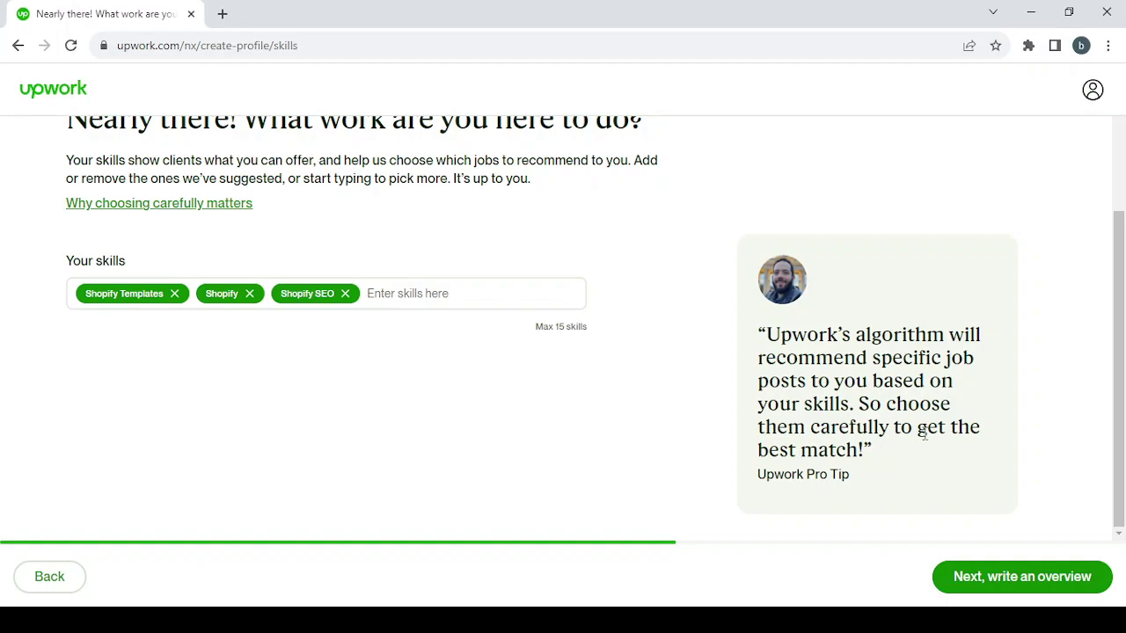
{"action": "left_click", "coordinate": [1044, 568]}
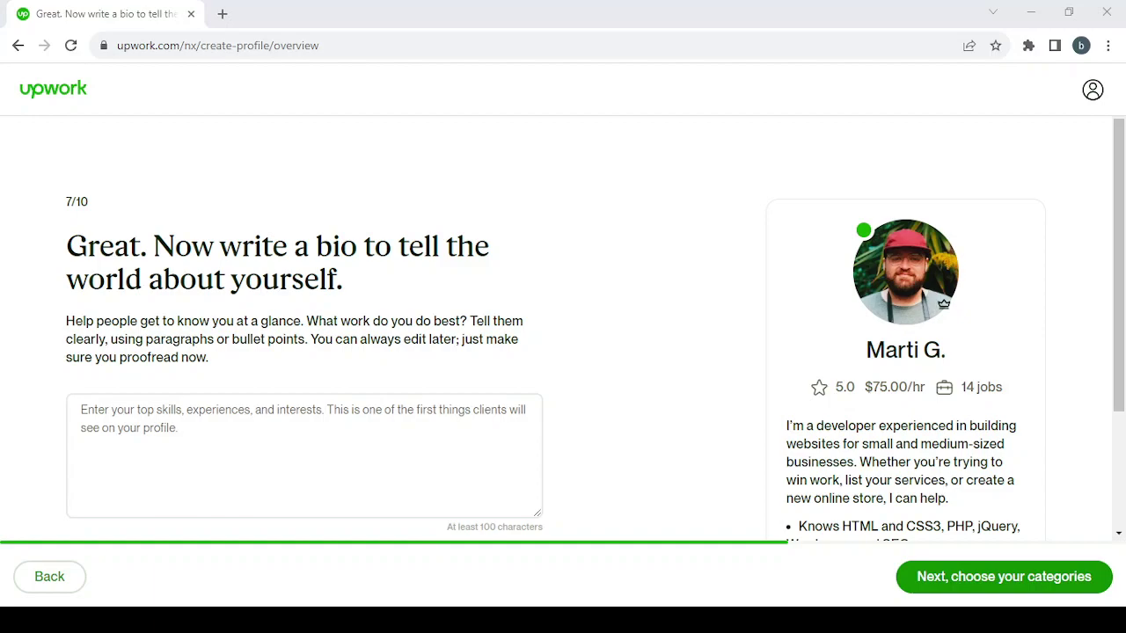
Copy the sample profile's intro paragraph into the bio and continue to main services
{"action": "left_click", "coordinate": [406, 368]}
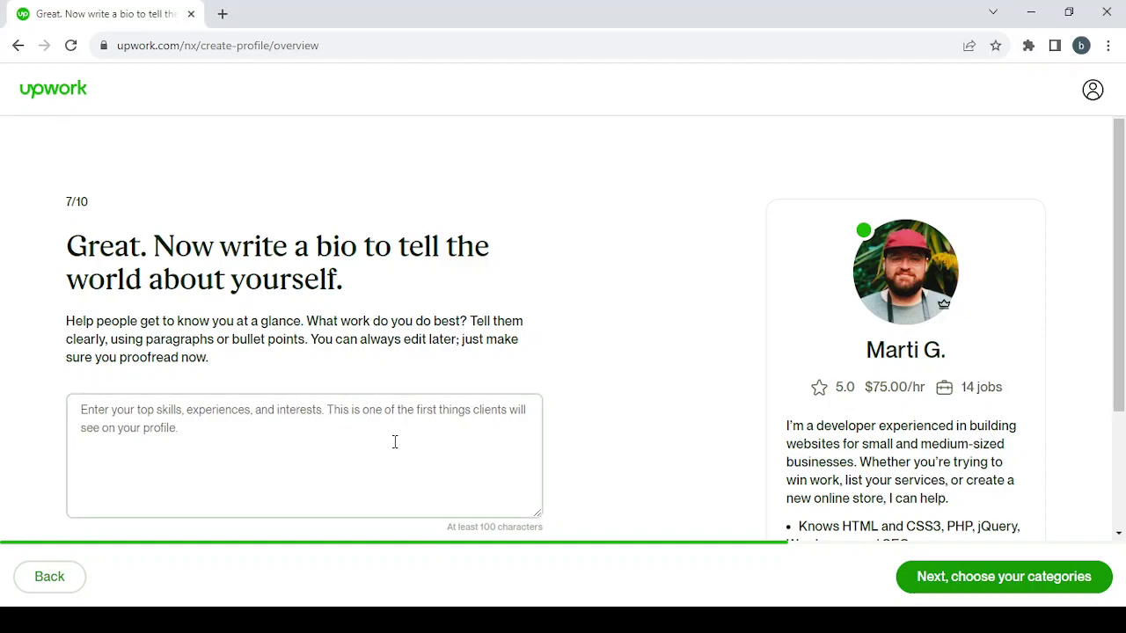
{"action": "scroll", "coordinate": [395, 444], "scroll_direction": "down", "scroll_amount": 2}
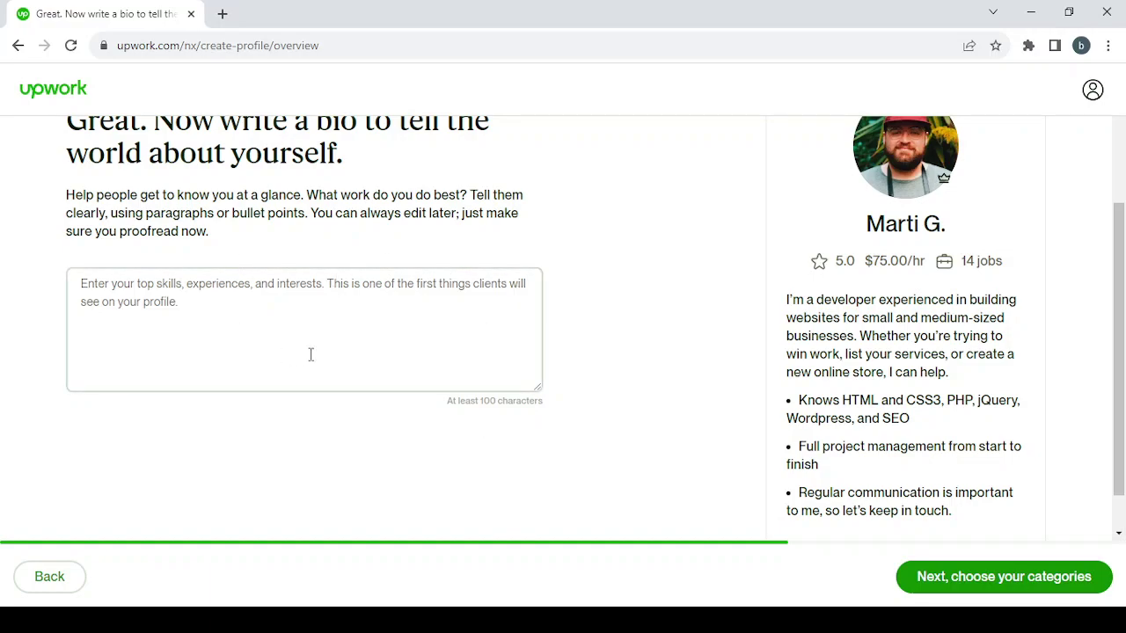
{"action": "left_click_drag", "start_coordinate": [958, 372], "coordinate": [776, 293]}
{"action": "key", "text": "ctrl+c"}
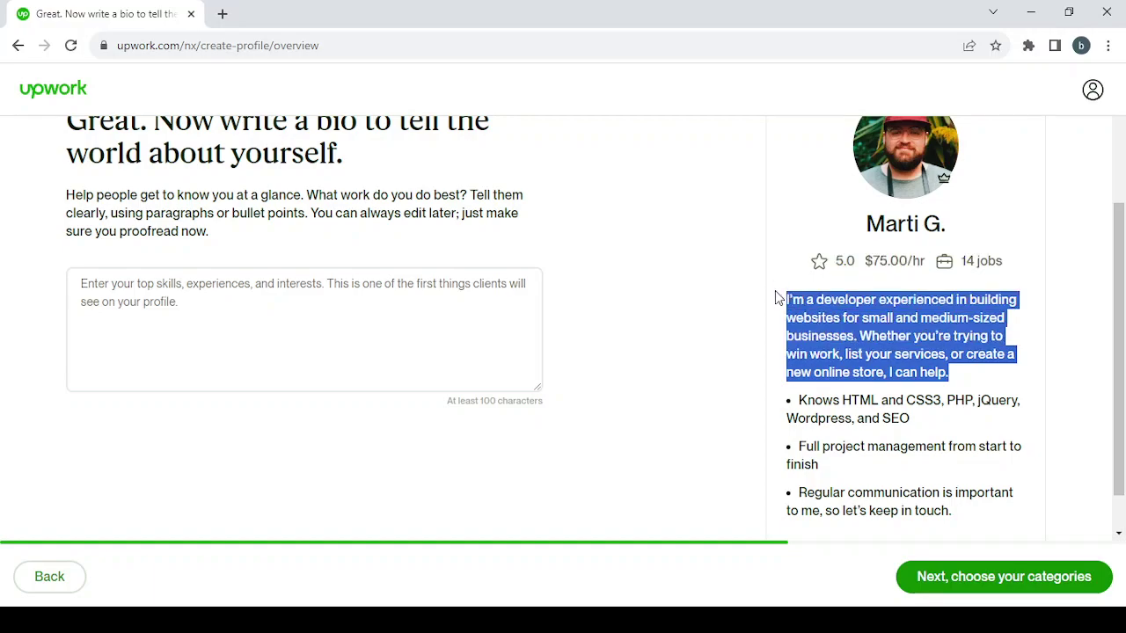
{"action": "left_click", "coordinate": [276, 279]}
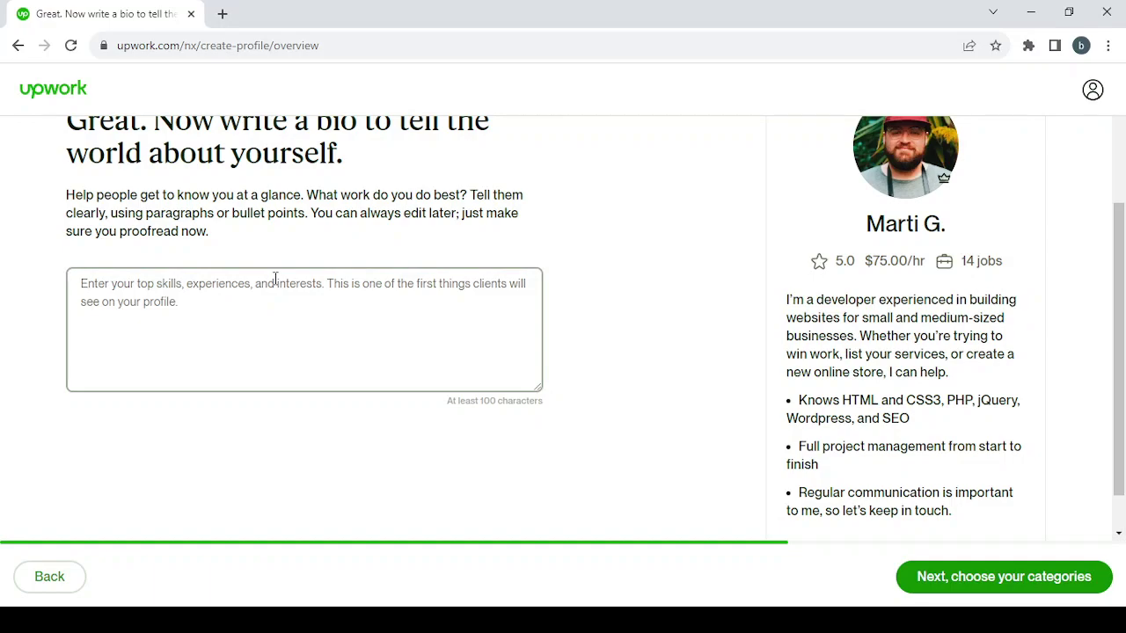
{"action": "key", "text": "ctrl+v"}
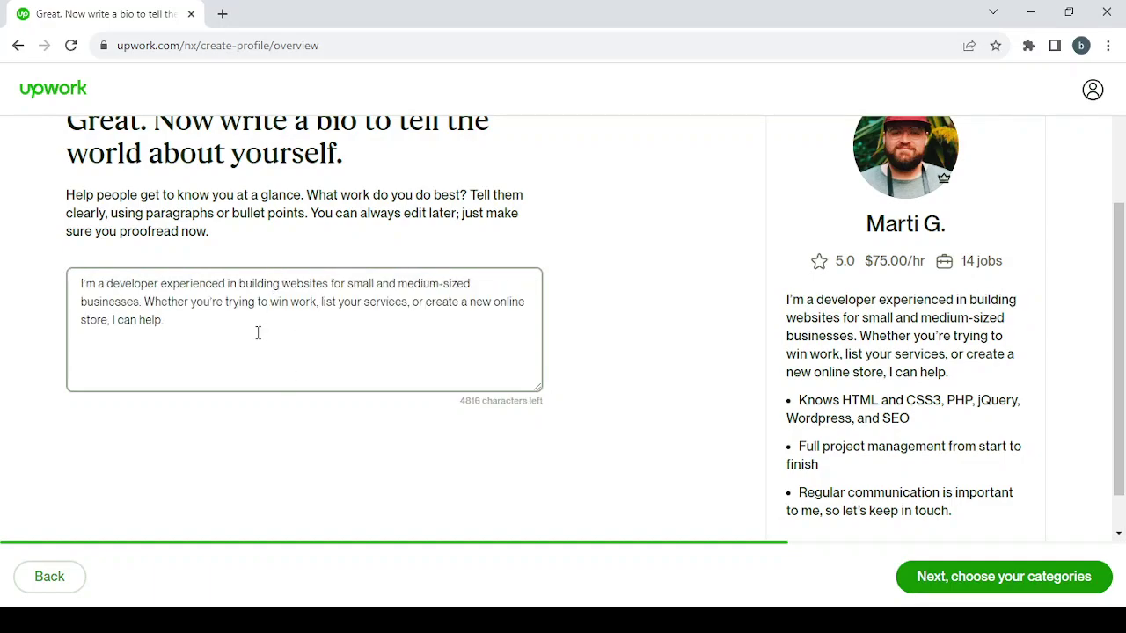
{"action": "left_click", "coordinate": [1020, 579]}
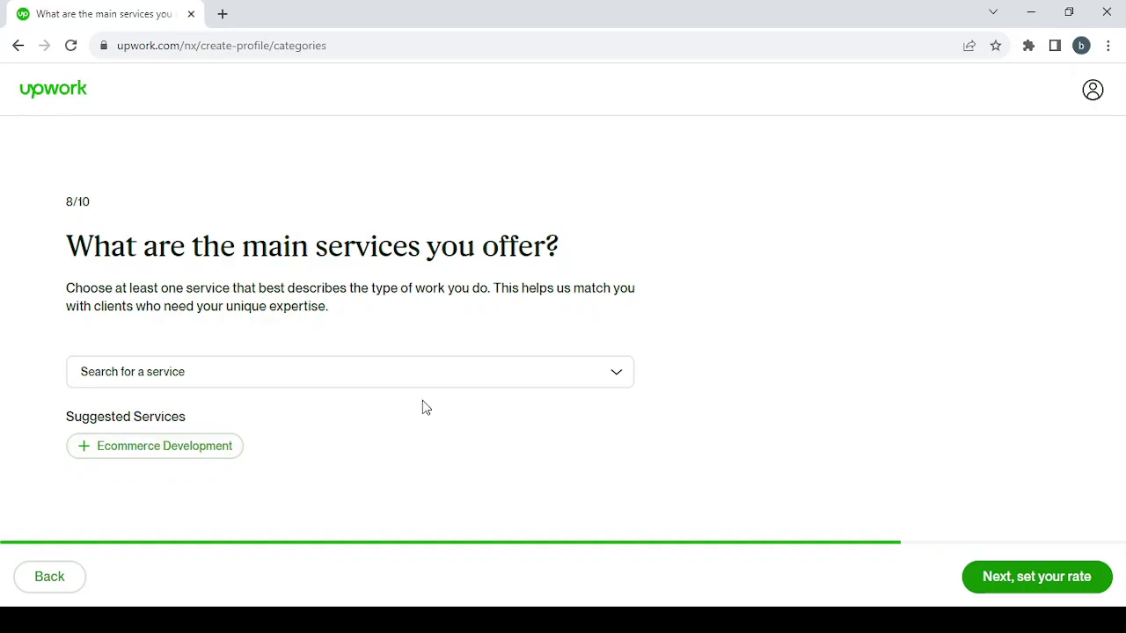
Select Ecommerce Development under Web, Mobile & Software Dev as the main service
{"action": "left_click", "coordinate": [468, 371]}
{"action": "scroll", "coordinate": [471, 371], "scroll_direction": "down", "scroll_amount": 2}
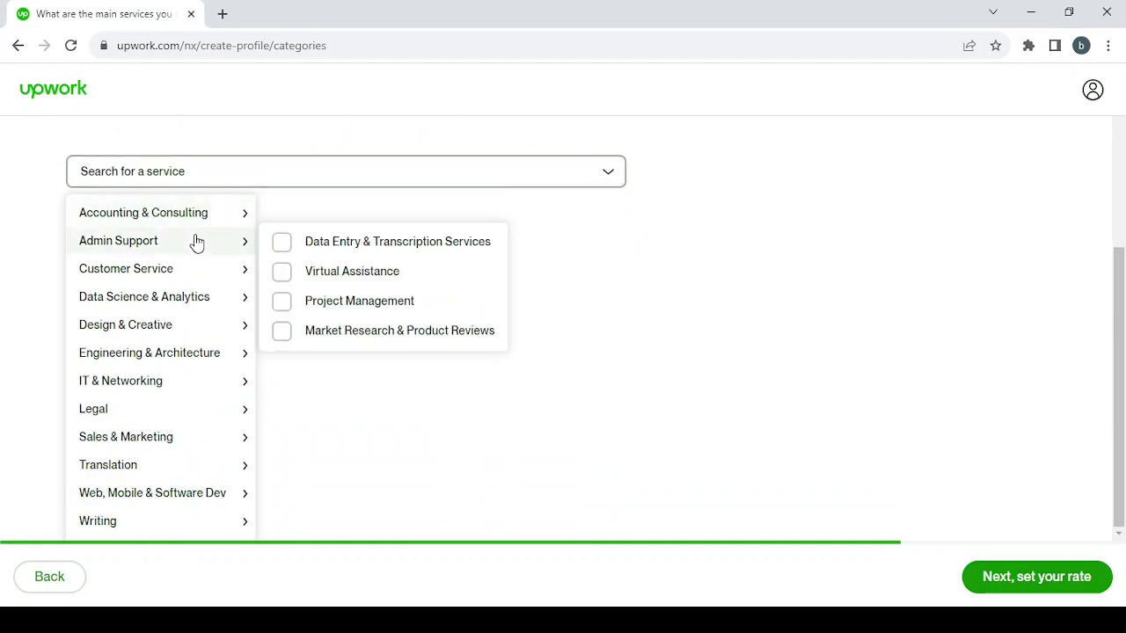
{"action": "mouse_move", "coordinate": [191, 272]}
{"action": "mouse_move", "coordinate": [178, 329]}
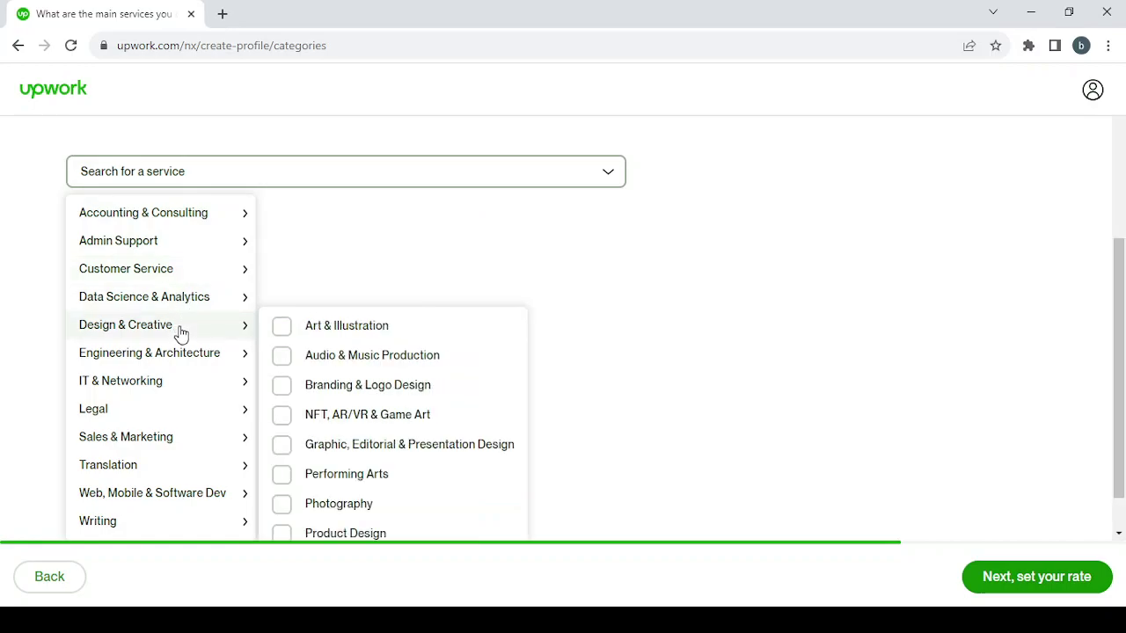
{"action": "scroll", "coordinate": [414, 346], "scroll_direction": "down", "scroll_amount": 1}
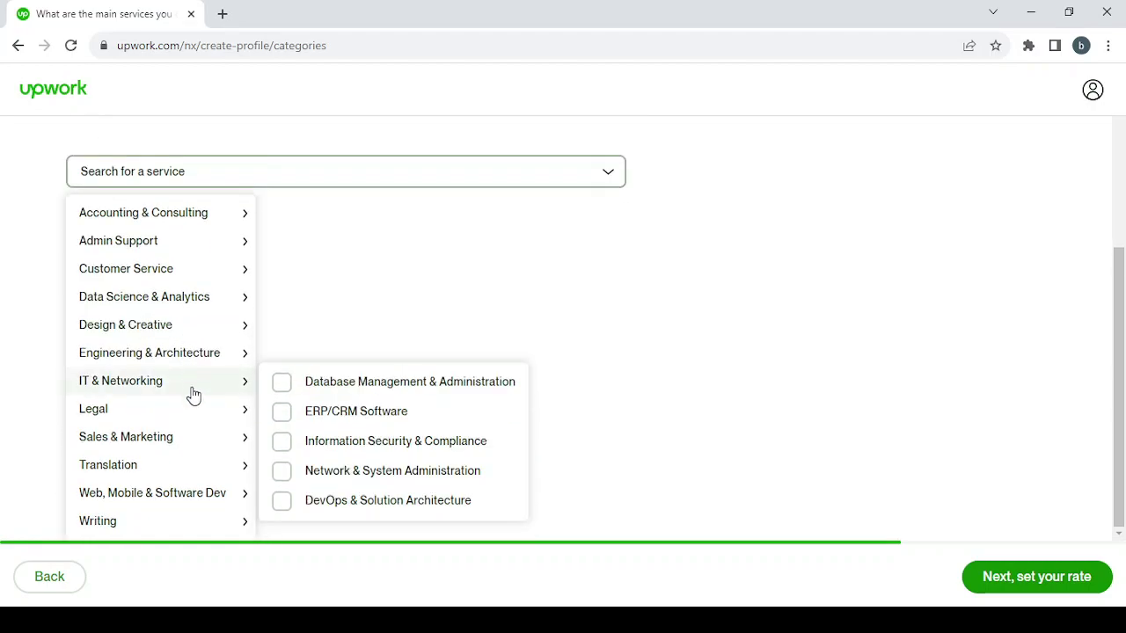
{"action": "mouse_move", "coordinate": [185, 452]}
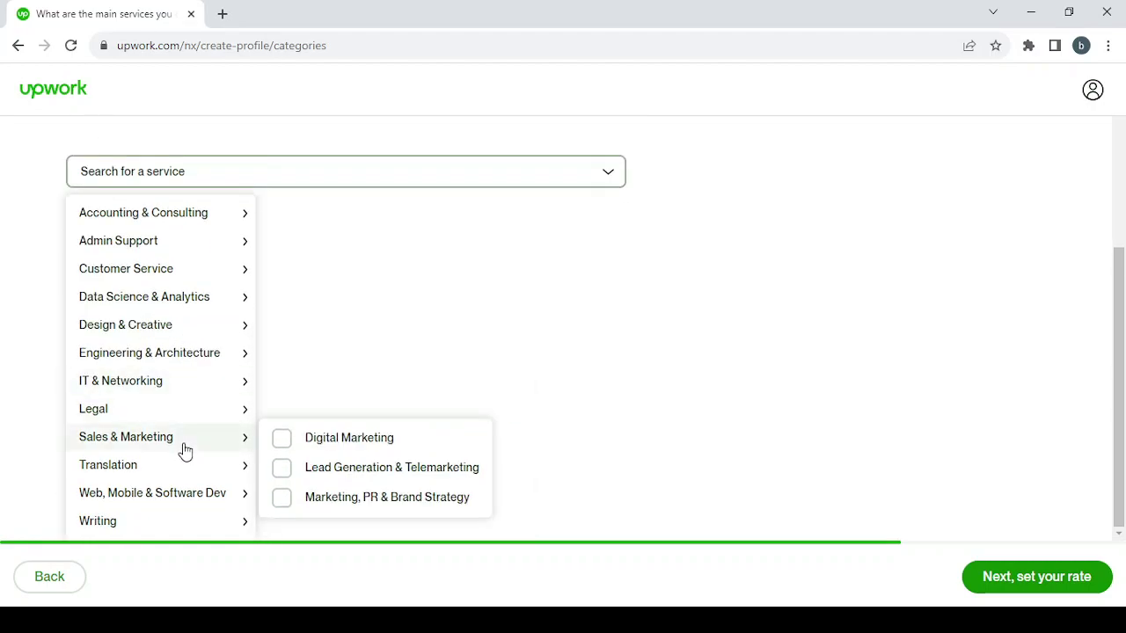
{"action": "mouse_move", "coordinate": [214, 396]}
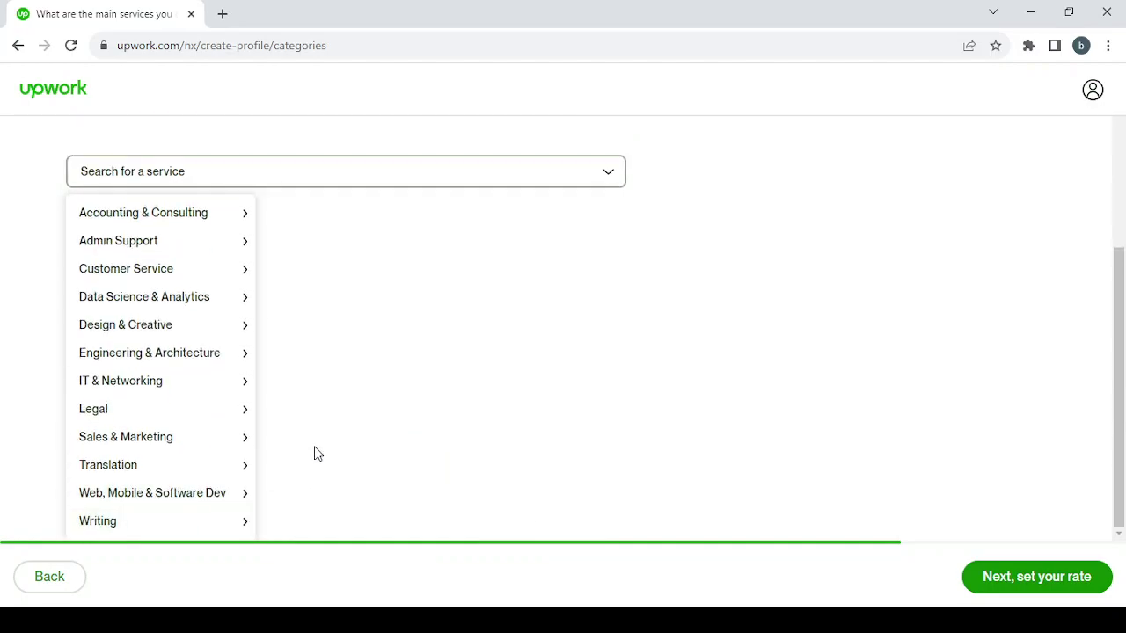
{"action": "mouse_move", "coordinate": [236, 482]}
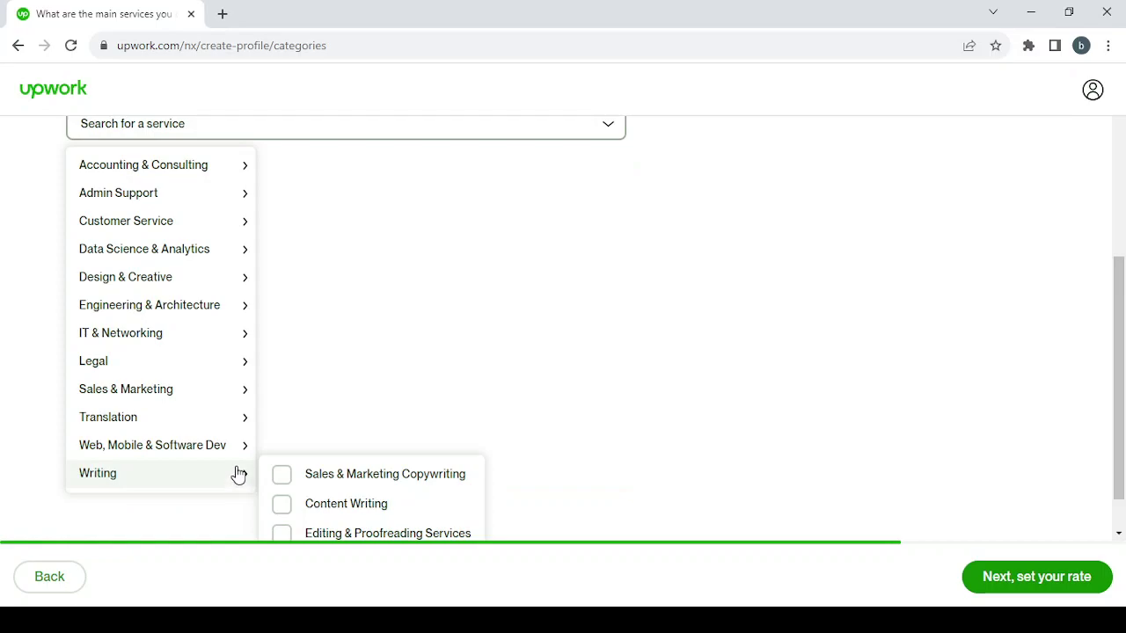
{"action": "mouse_move", "coordinate": [236, 458]}
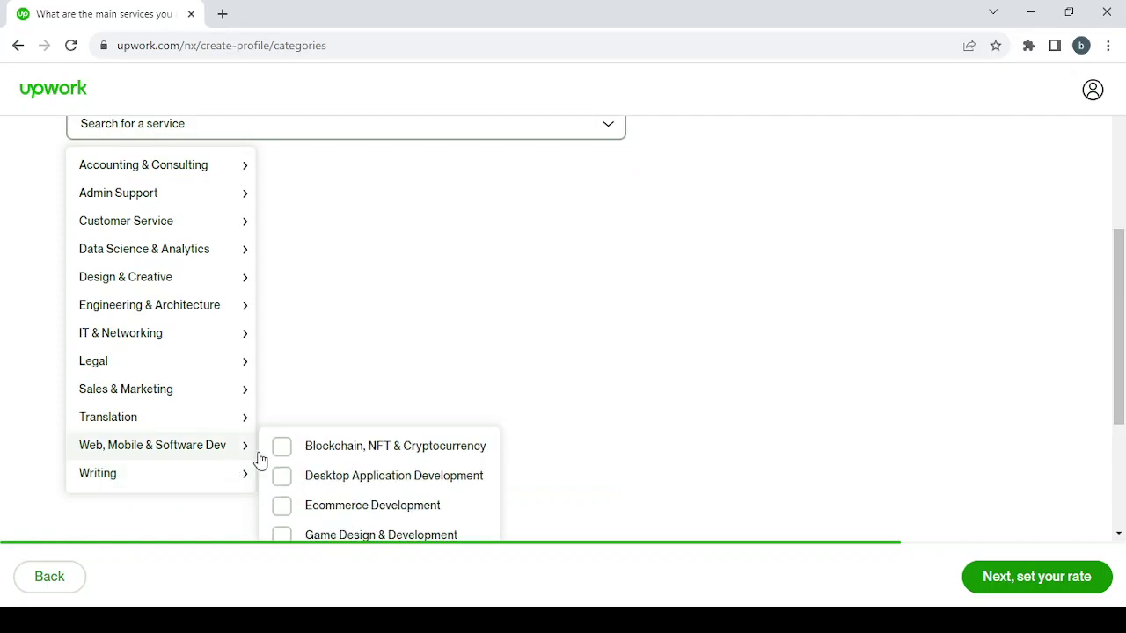
{"action": "scroll", "coordinate": [446, 477], "scroll_direction": "down", "scroll_amount": 1}
{"action": "scroll", "coordinate": [449, 478], "scroll_direction": "down", "scroll_amount": 2}
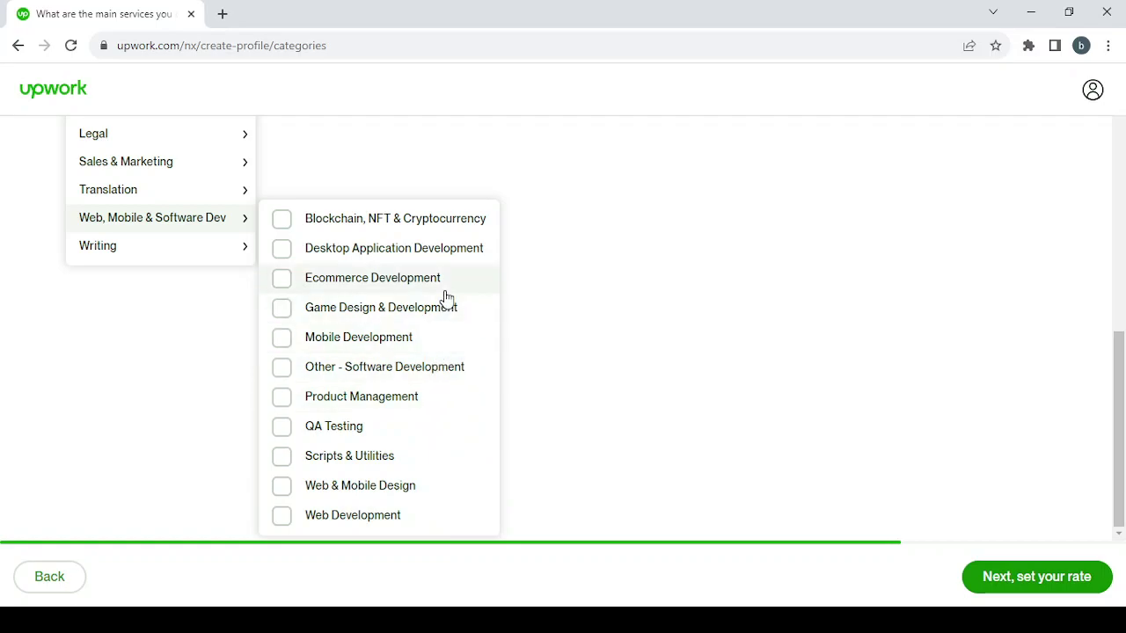
{"action": "left_click", "coordinate": [390, 289]}
{"action": "scroll", "coordinate": [739, 434], "scroll_direction": "down", "scroll_amount": 2}
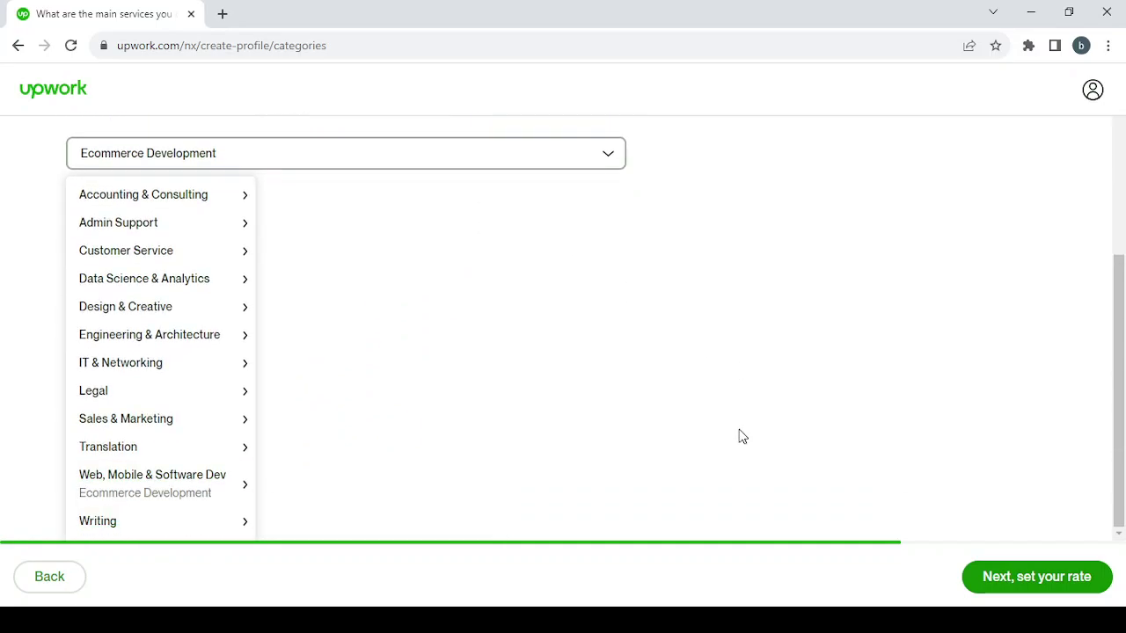
{"action": "left_click", "coordinate": [739, 434]}
Set the hourly rate to $20.00 and continue to the final profile step
{"action": "left_click", "coordinate": [1038, 588]}
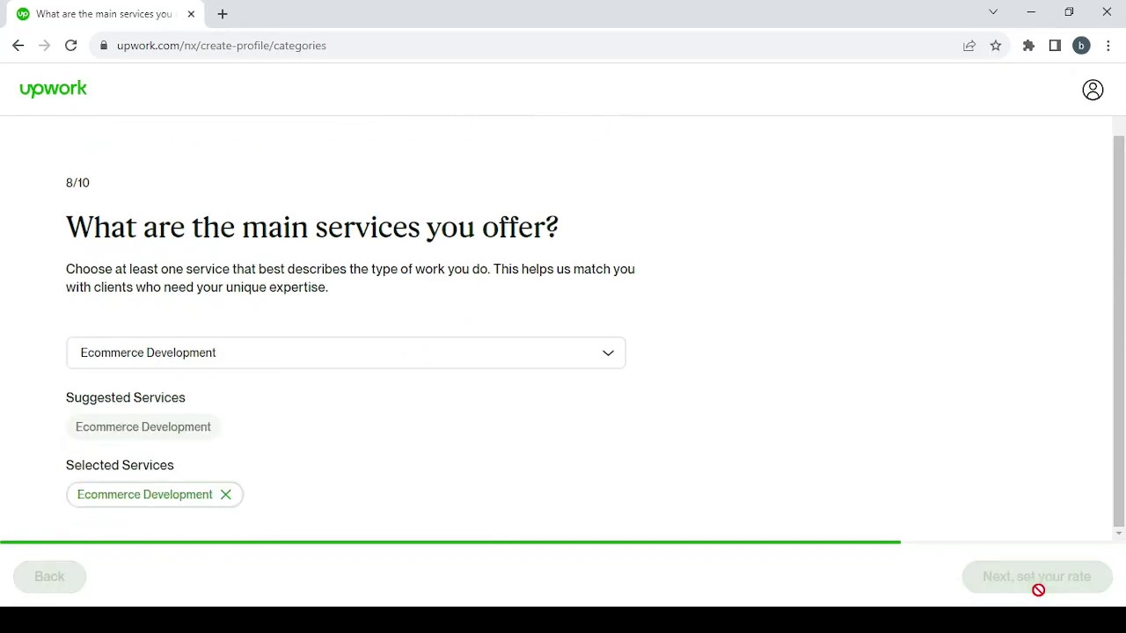
{"action": "scroll", "coordinate": [834, 361], "scroll_direction": "down", "scroll_amount": 2}
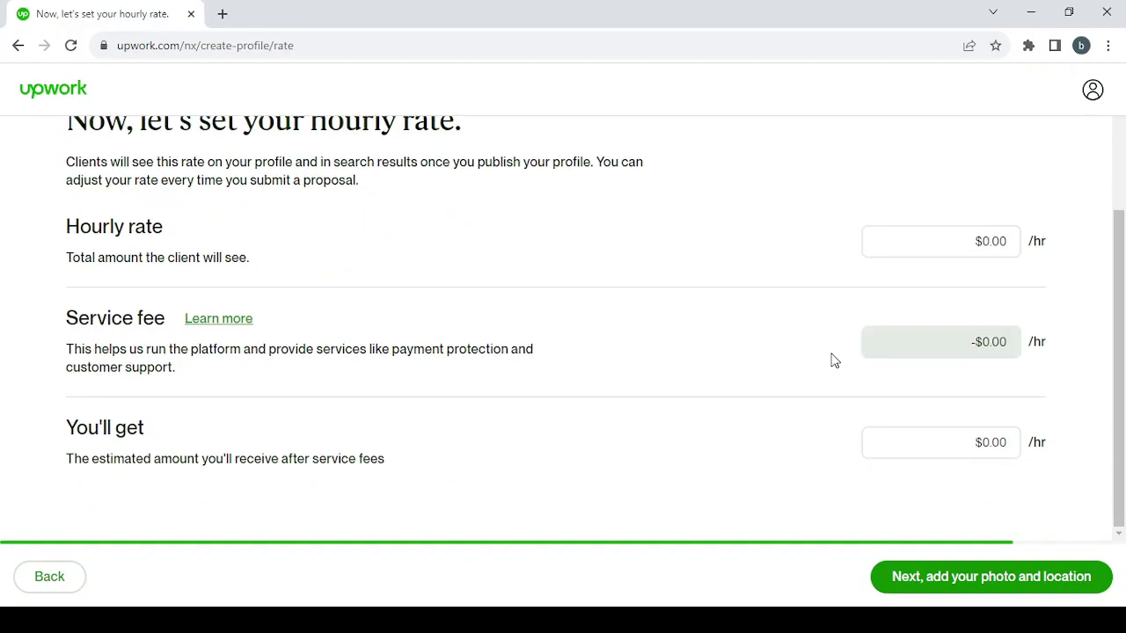
{"action": "left_click", "coordinate": [963, 255]}
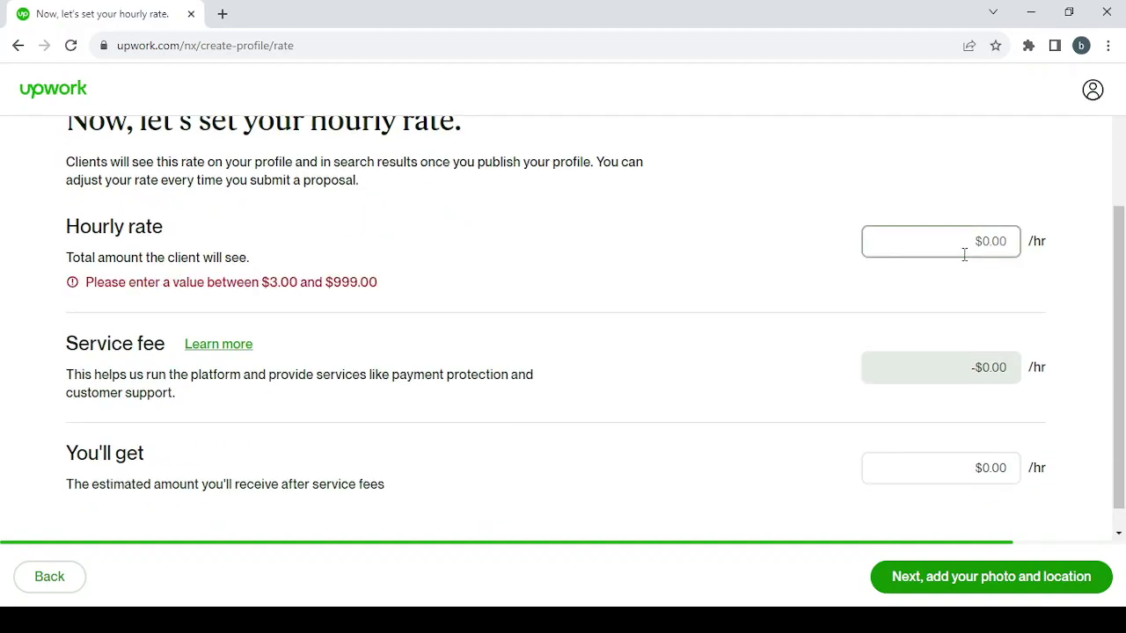
{"action": "type", "text": "20"}
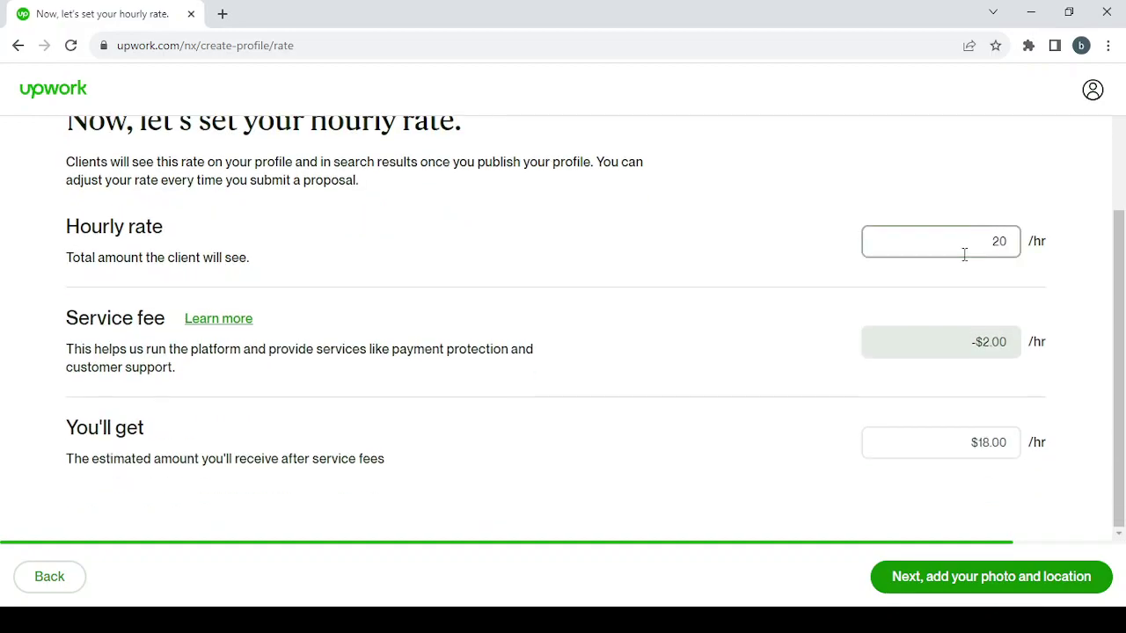
{"action": "left_click", "coordinate": [1016, 570]}
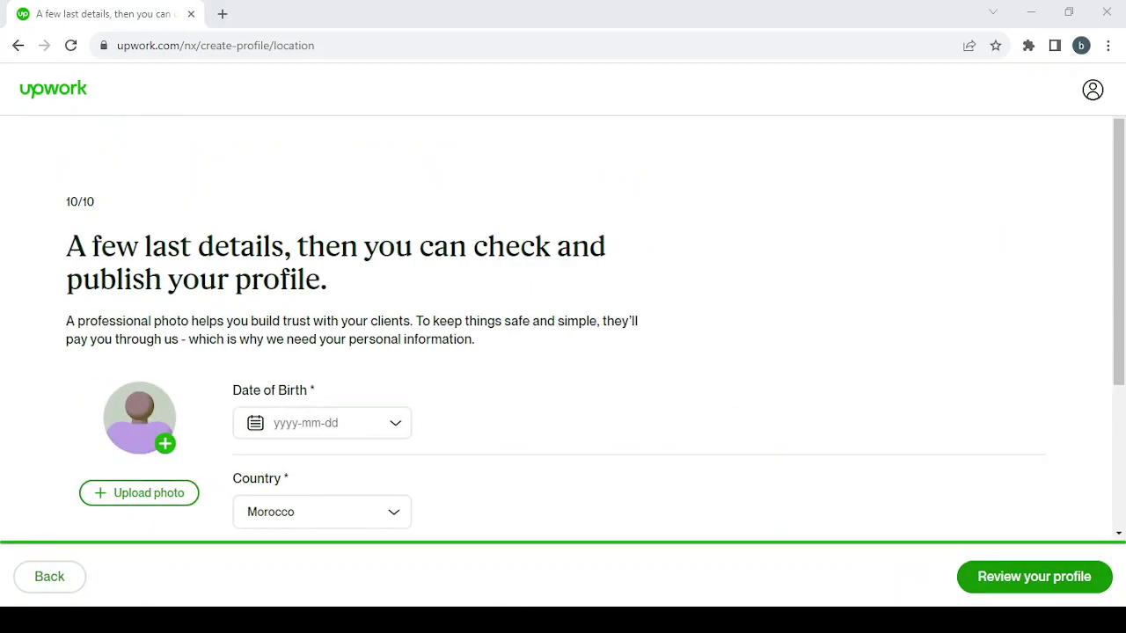
{"action": "scroll", "coordinate": [319, 422], "scroll_direction": "down", "scroll_amount": 2}
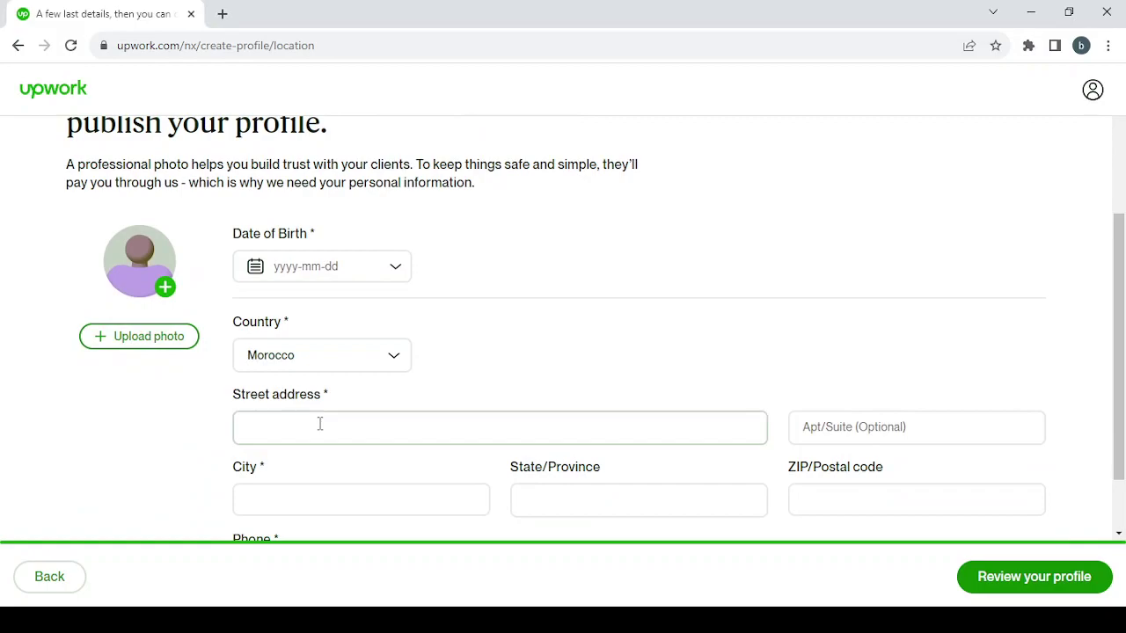
{"action": "scroll", "coordinate": [319, 422], "scroll_direction": "down", "scroll_amount": 1}
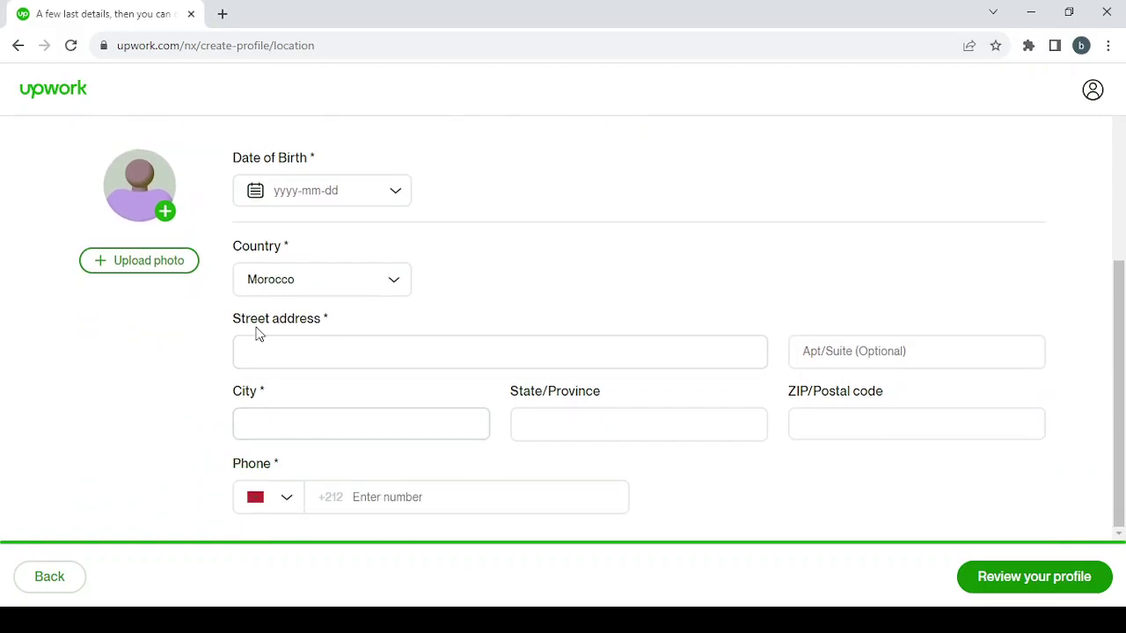
{"action": "left_click", "coordinate": [126, 262]}
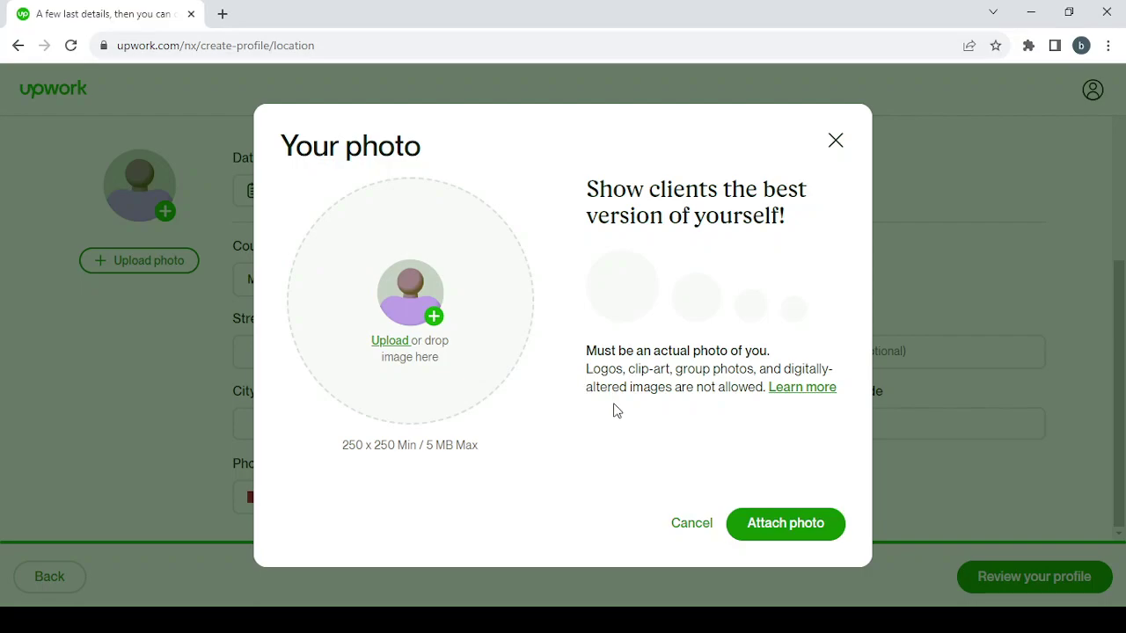
{"action": "left_click", "coordinate": [691, 524]}
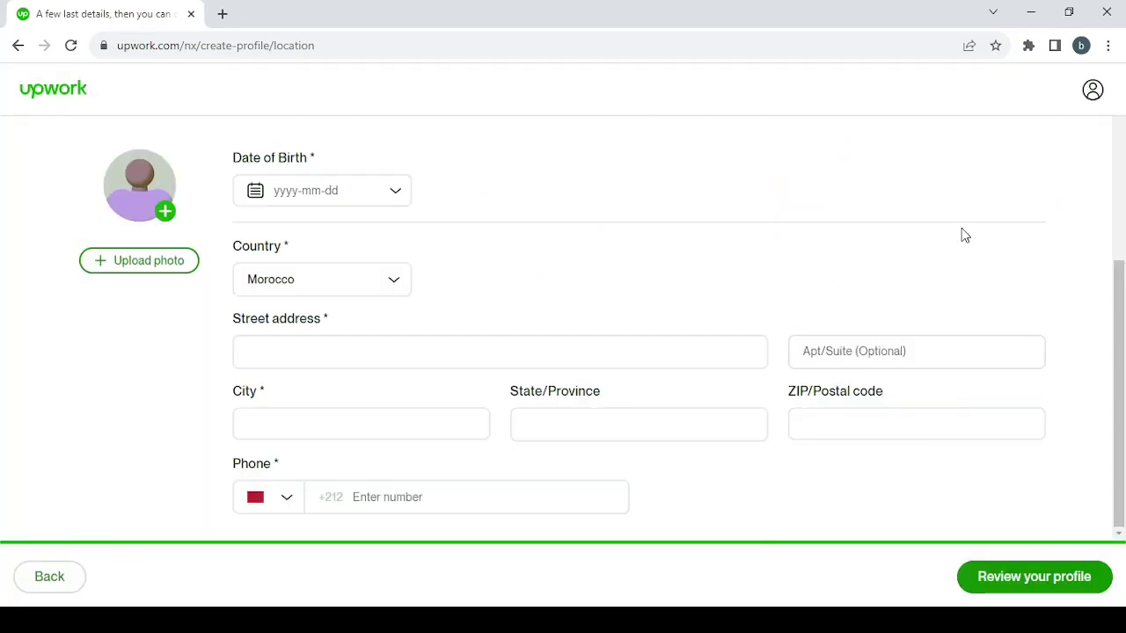
Log out of Upwork and paste the copied bio text into the home page search box
{"action": "left_click", "coordinate": [1093, 94]}
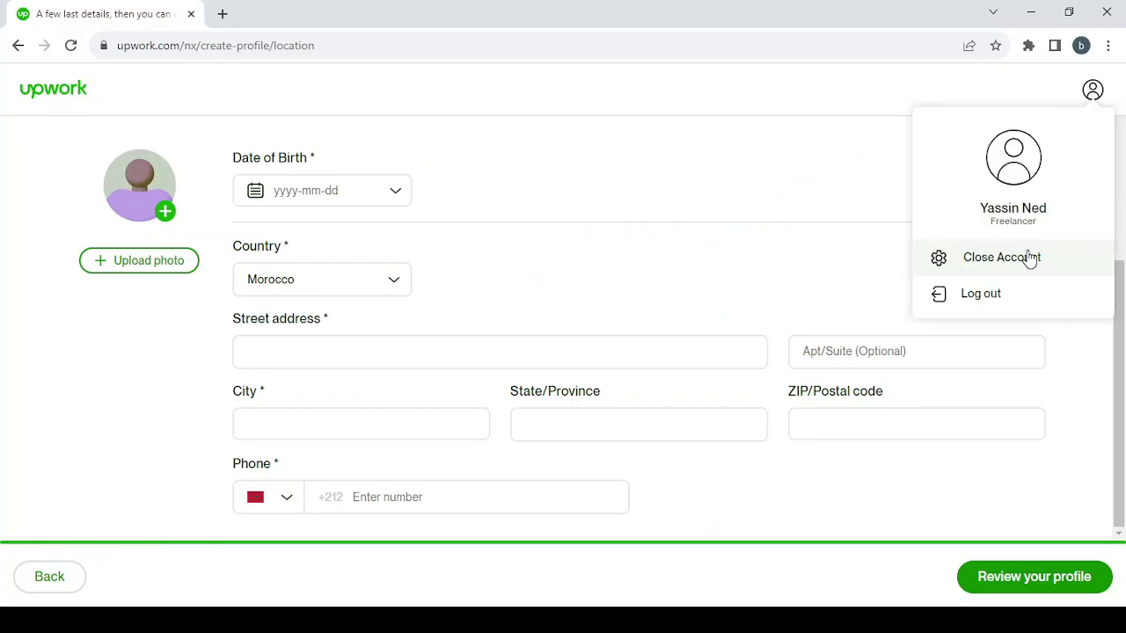
{"action": "left_click", "coordinate": [1016, 293]}
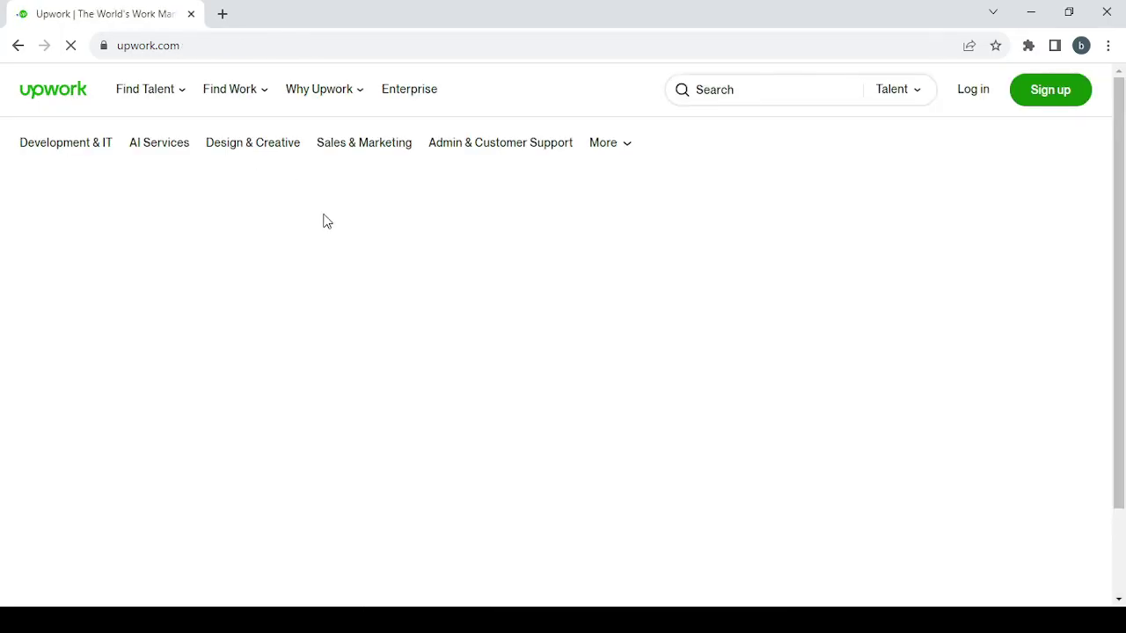
{"action": "left_click", "coordinate": [721, 88]}
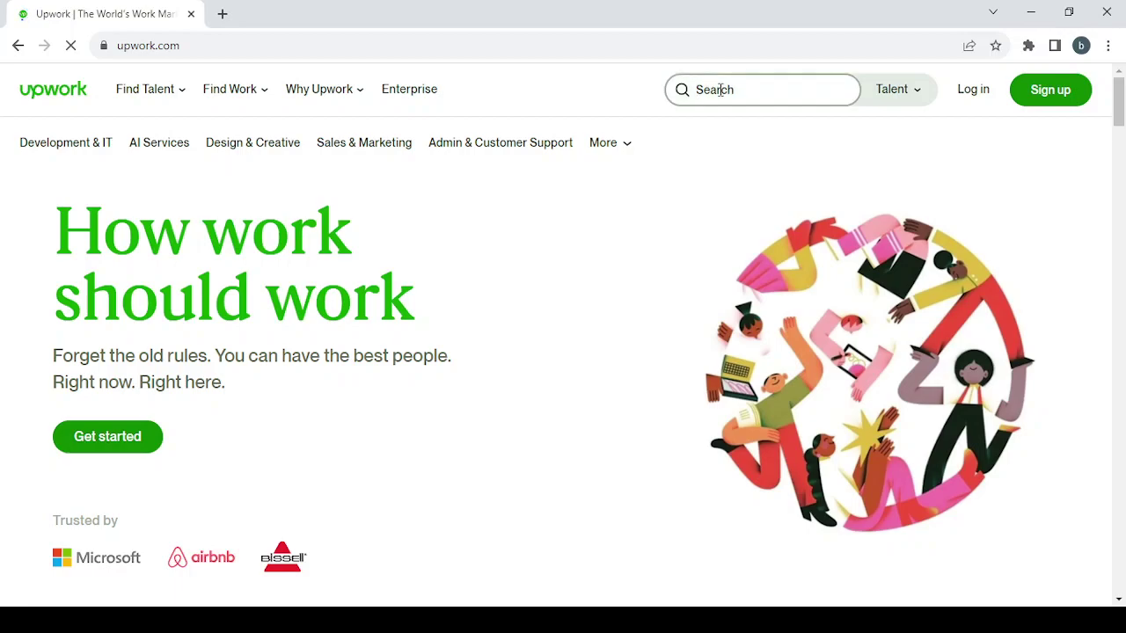
{"action": "key", "text": "ctrl+v"}
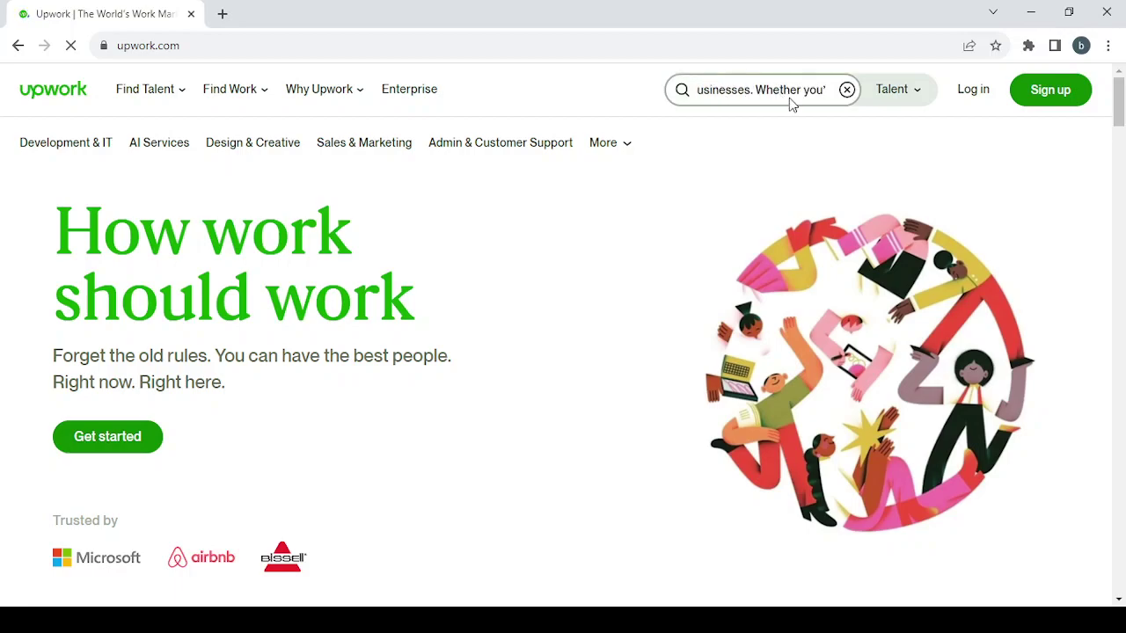
Replace the leftover search text with 'Shopify Developer' and run the freelancer search
{"action": "key", "text": "ctrl+a"}
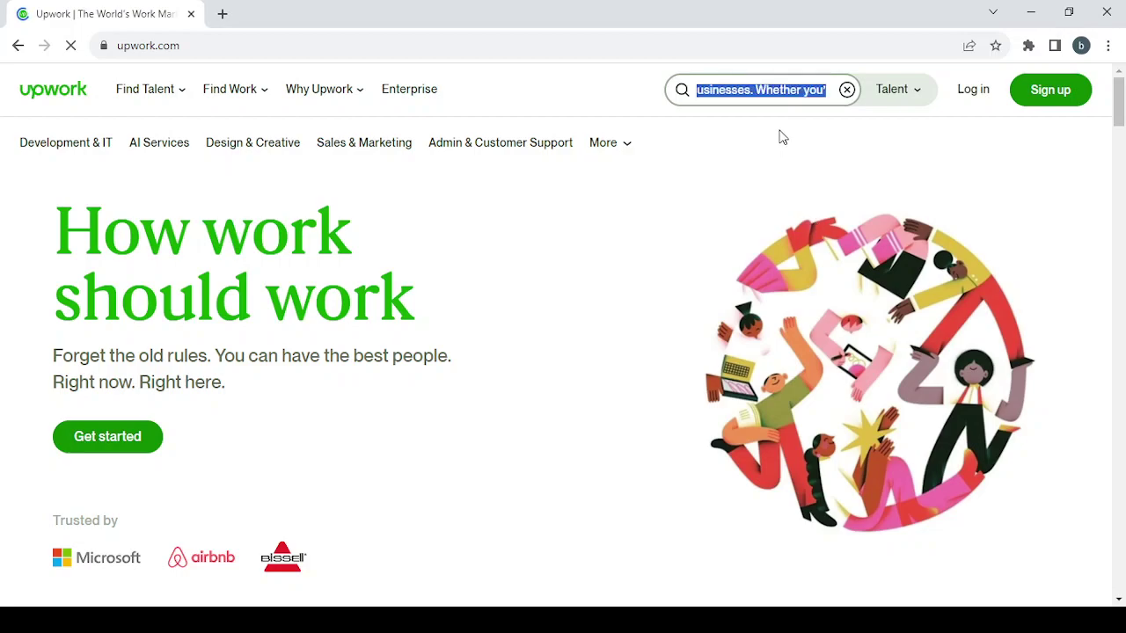
{"action": "key", "text": "BackSpace"}
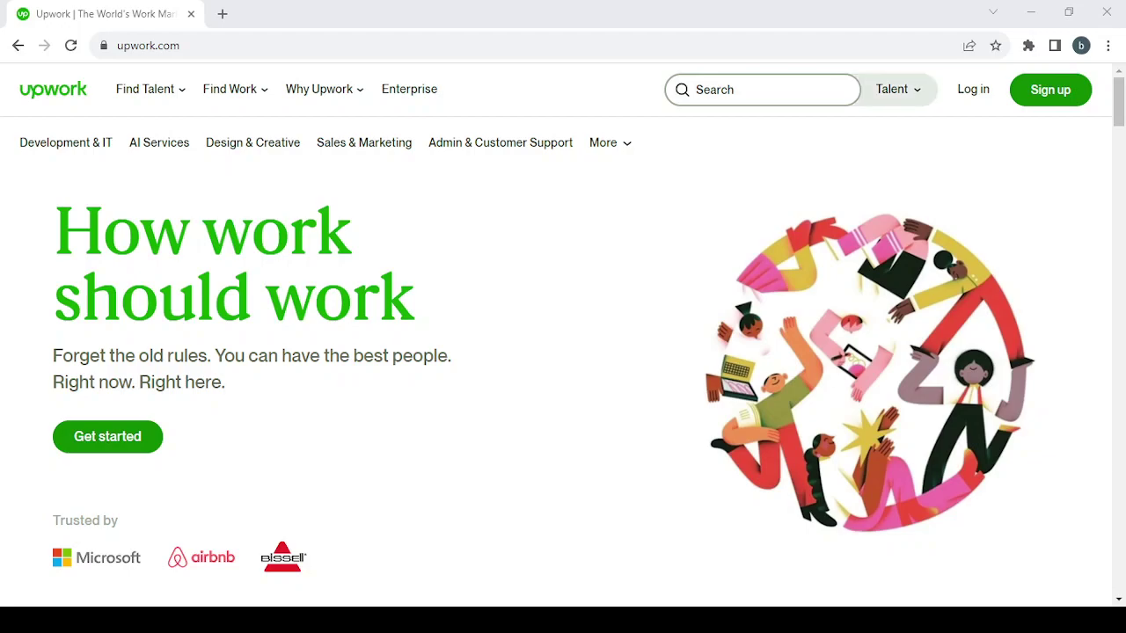
{"action": "left_click", "coordinate": [721, 89]}
{"action": "type", "text": "Shopify Developer"}
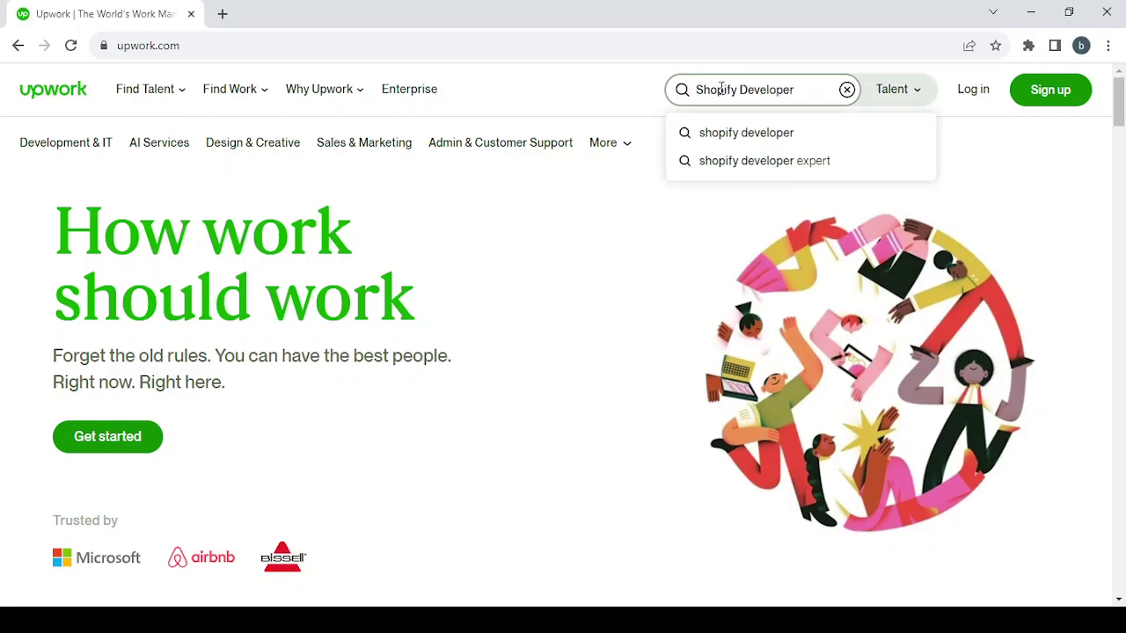
{"action": "key", "text": "Return"}
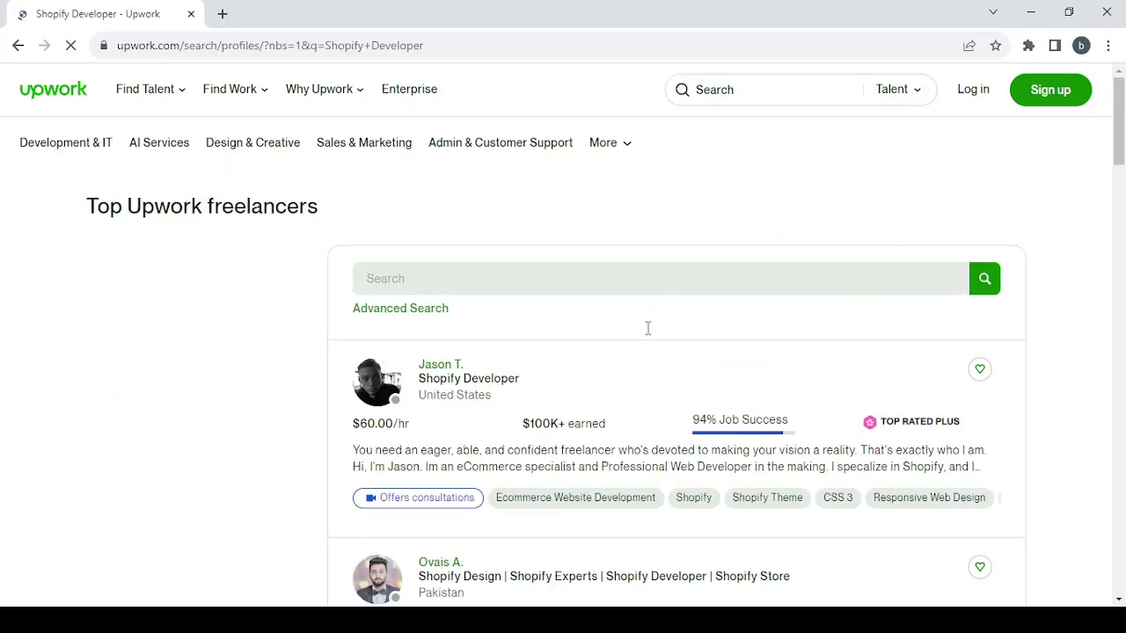
{"action": "scroll", "coordinate": [646, 326], "scroll_direction": "down", "scroll_amount": 2}
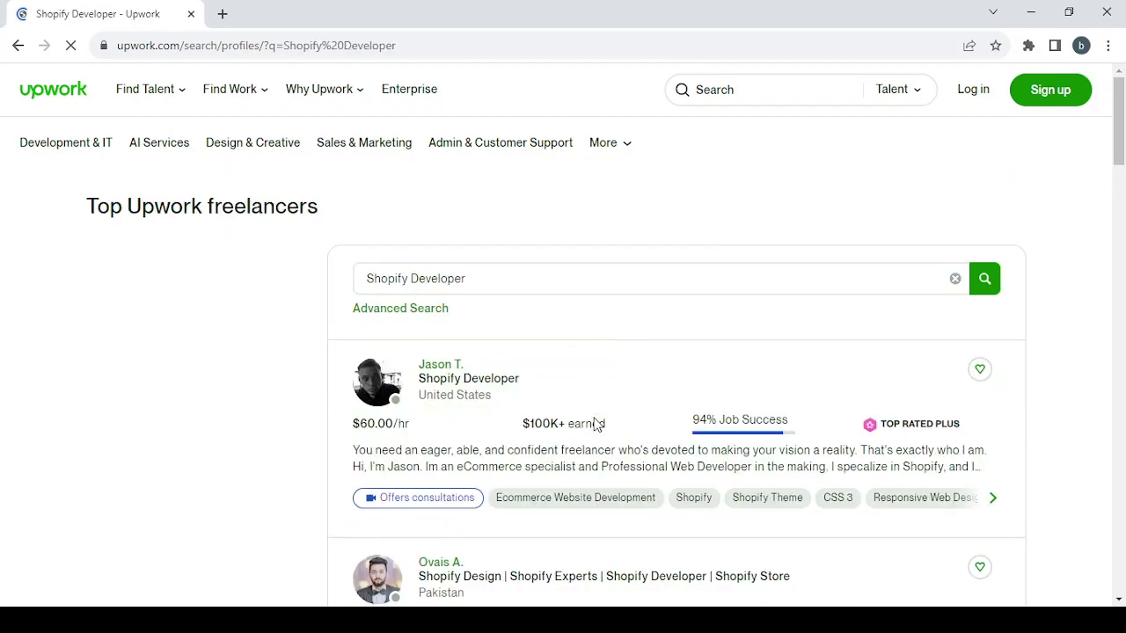
{"action": "scroll", "coordinate": [595, 425], "scroll_direction": "down", "scroll_amount": 1}
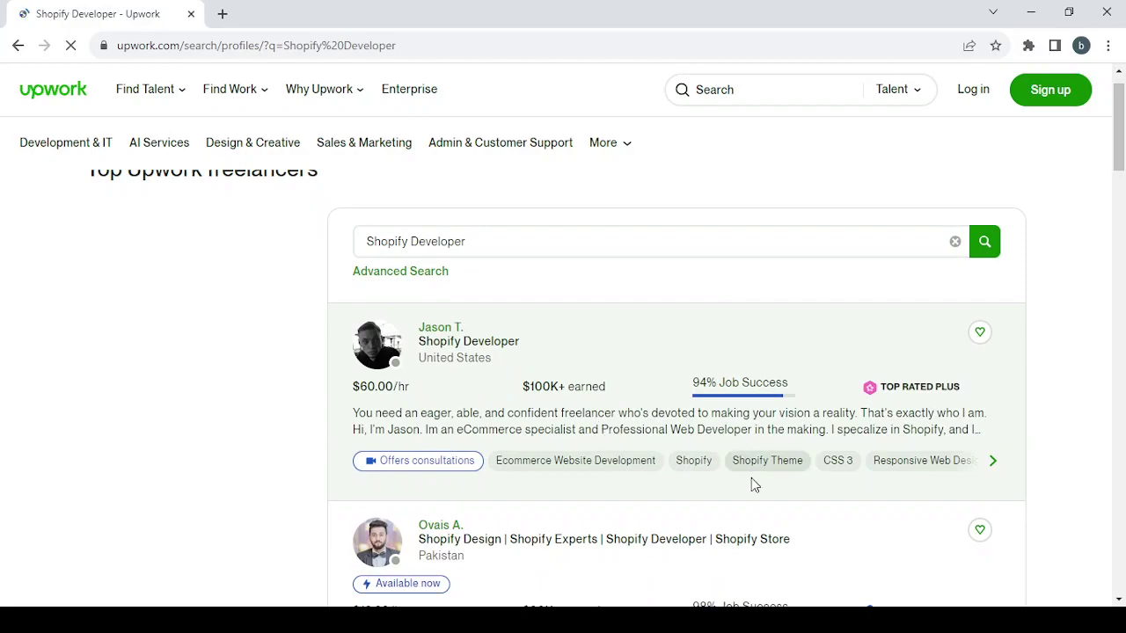
{"action": "scroll", "coordinate": [685, 458], "scroll_direction": "down", "scroll_amount": 2}
{"action": "scroll", "coordinate": [686, 453], "scroll_direction": "down", "scroll_amount": 1}
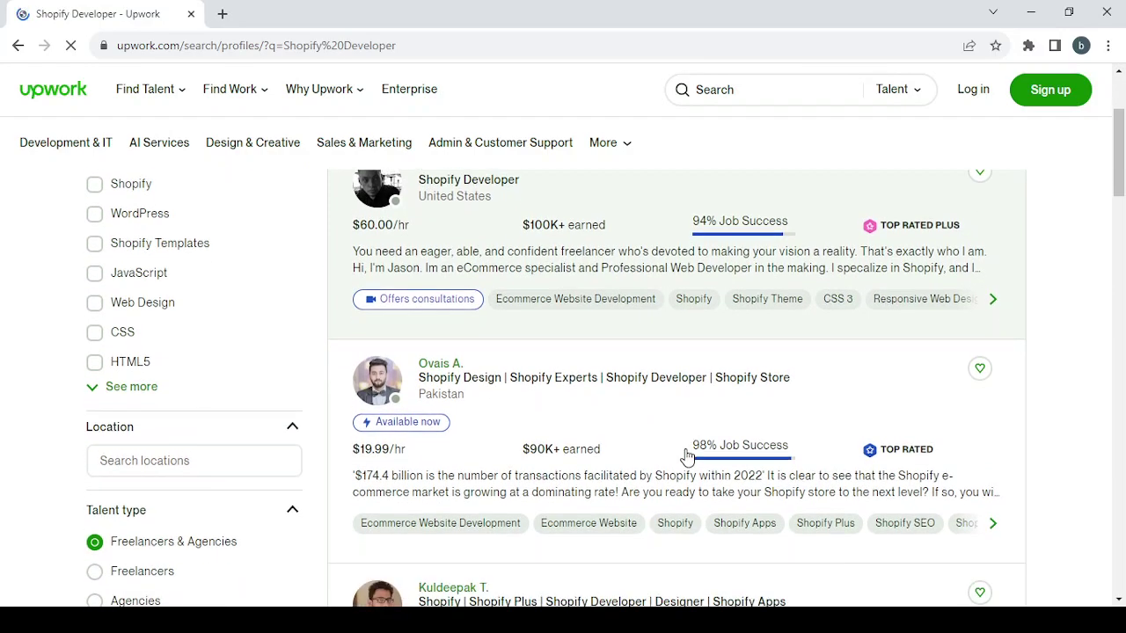
{"action": "scroll", "coordinate": [655, 334], "scroll_direction": "up", "scroll_amount": 1}
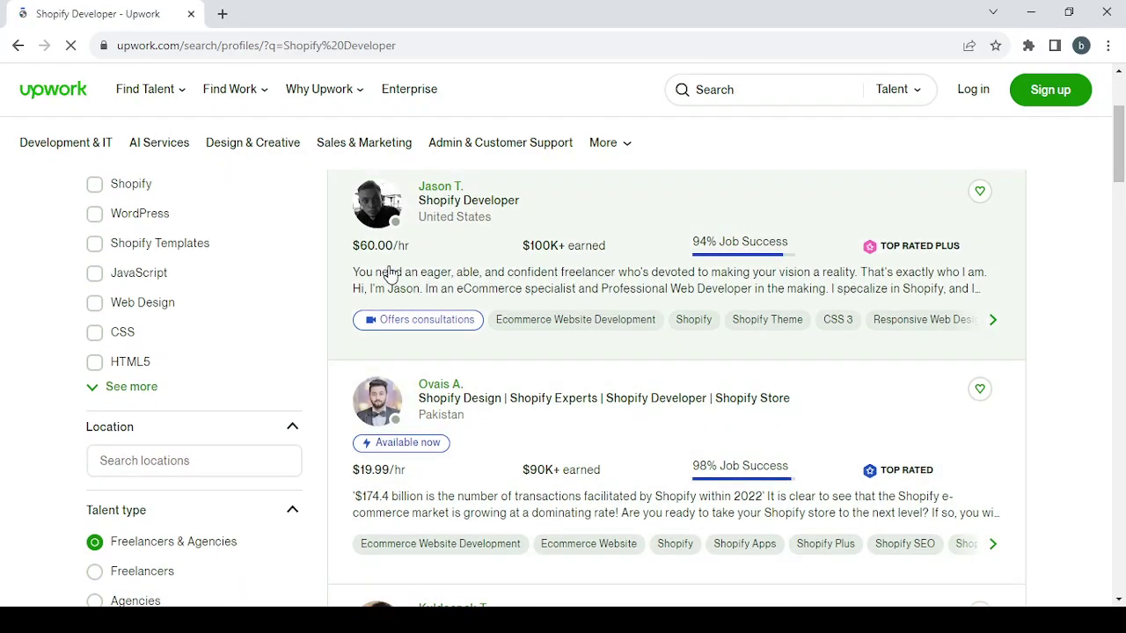
{"action": "scroll", "coordinate": [565, 290], "scroll_direction": "down", "scroll_amount": 1}
{"action": "scroll", "coordinate": [566, 293], "scroll_direction": "down", "scroll_amount": 2}
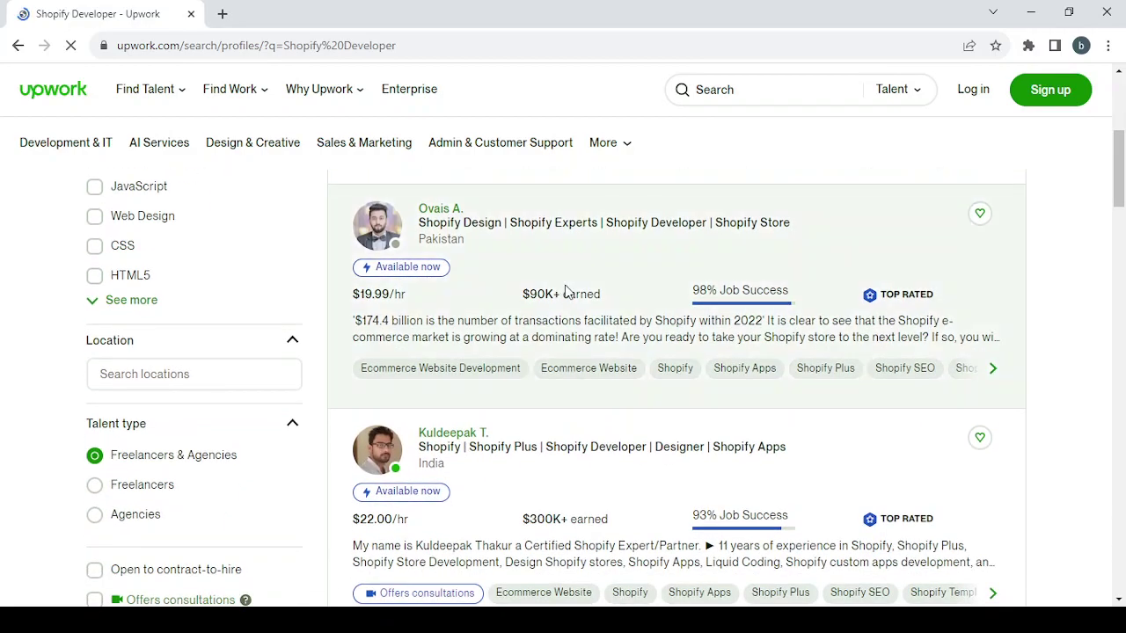
{"action": "scroll", "coordinate": [566, 293], "scroll_direction": "down", "scroll_amount": 3}
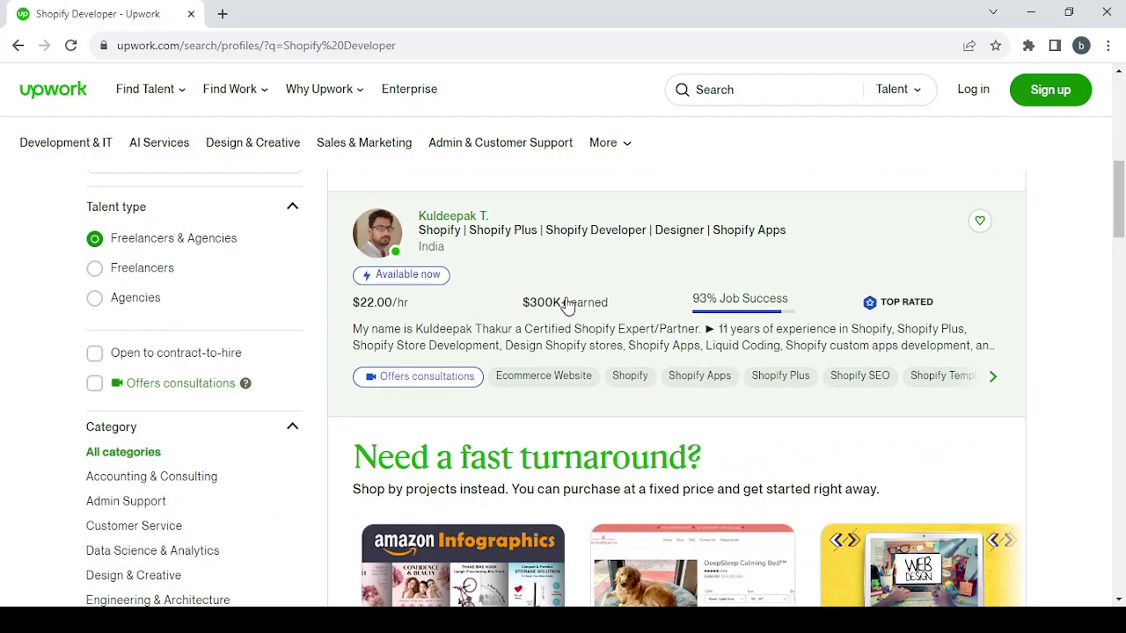
{"action": "mouse_move", "coordinate": [567, 304]}
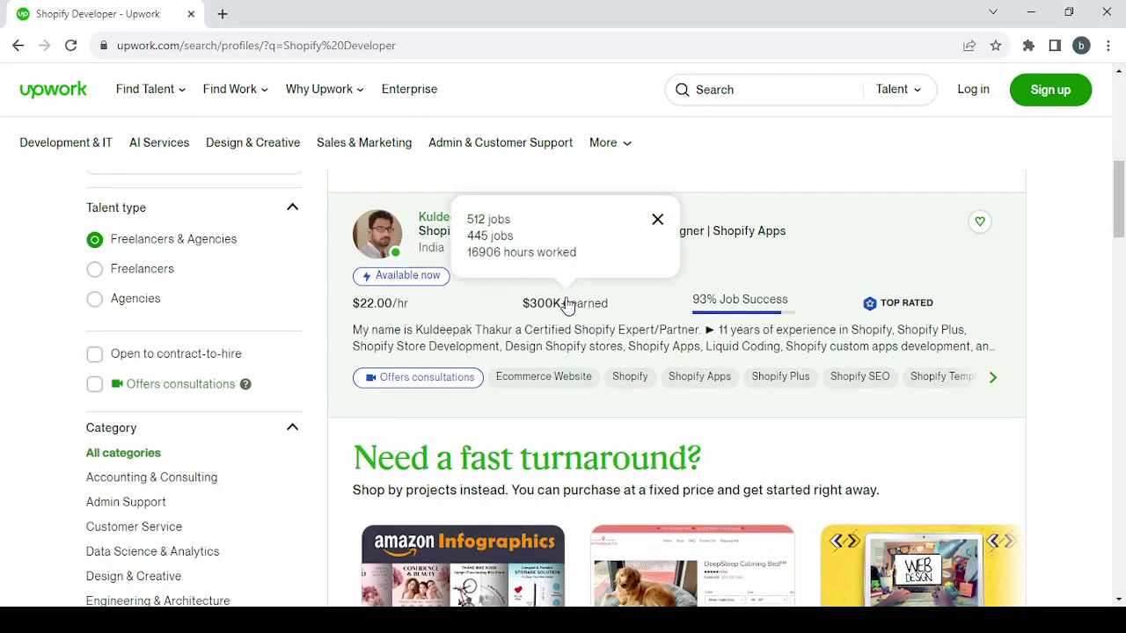
{"action": "scroll", "coordinate": [566, 305], "scroll_direction": "up", "scroll_amount": 1}
{"action": "scroll", "coordinate": [566, 304], "scroll_direction": "up", "scroll_amount": 1}
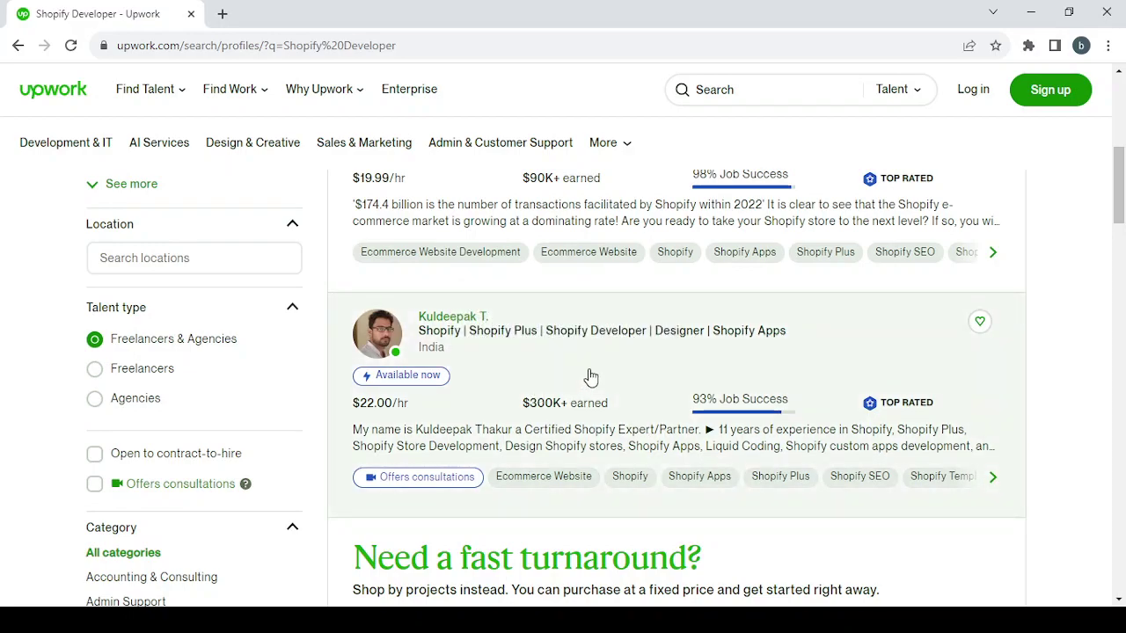
{"action": "scroll", "coordinate": [590, 376], "scroll_direction": "down", "scroll_amount": 8}
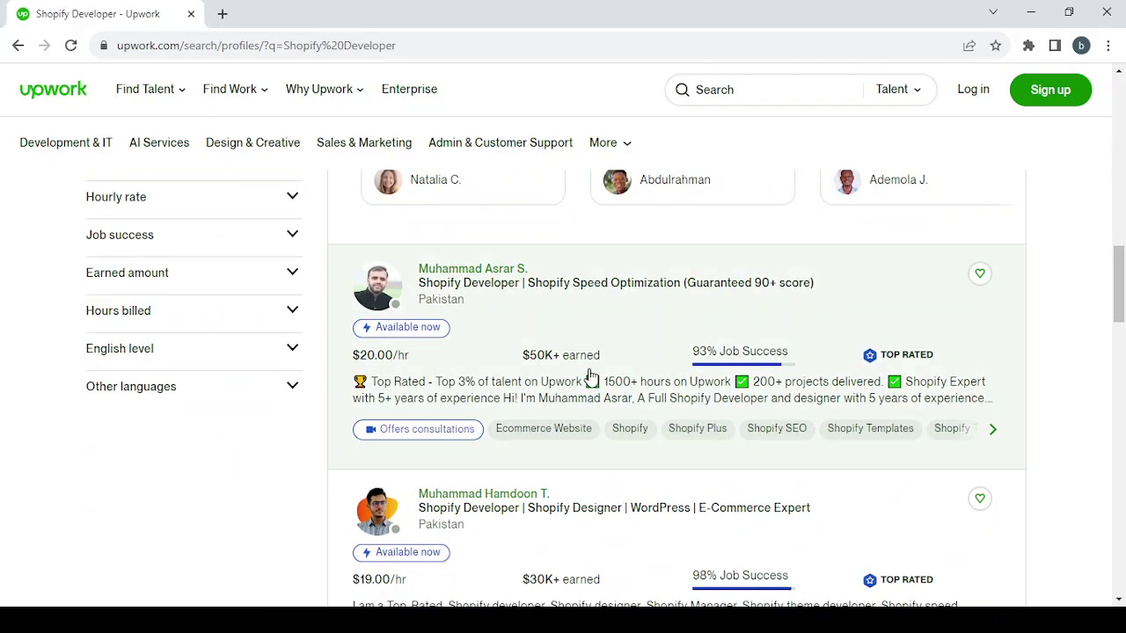
{"action": "scroll", "coordinate": [590, 376], "scroll_direction": "down", "scroll_amount": 5}
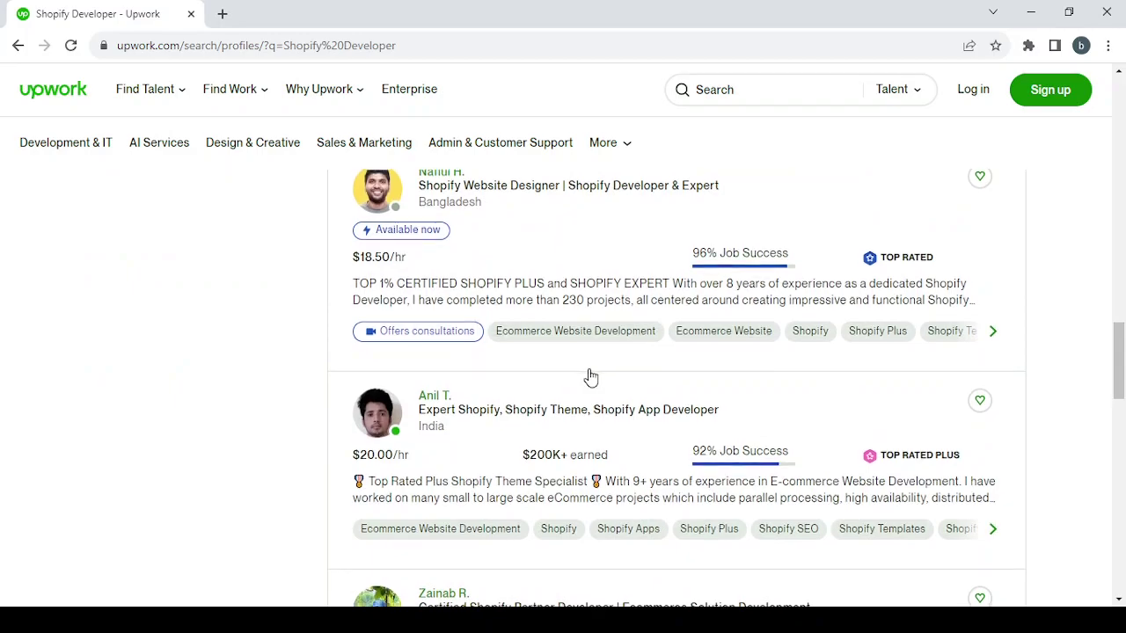
{"action": "scroll", "coordinate": [589, 377], "scroll_direction": "up", "scroll_amount": 5}
{"action": "scroll", "coordinate": [485, 515], "scroll_direction": "down", "scroll_amount": 8}
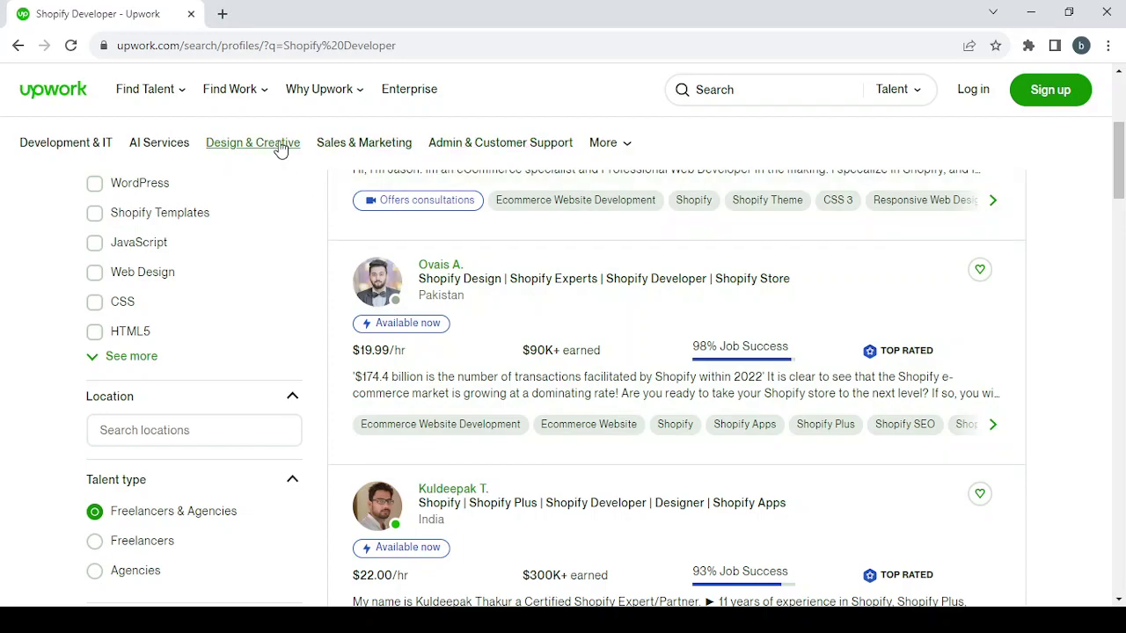
{"action": "mouse_move", "coordinate": [251, 101]}
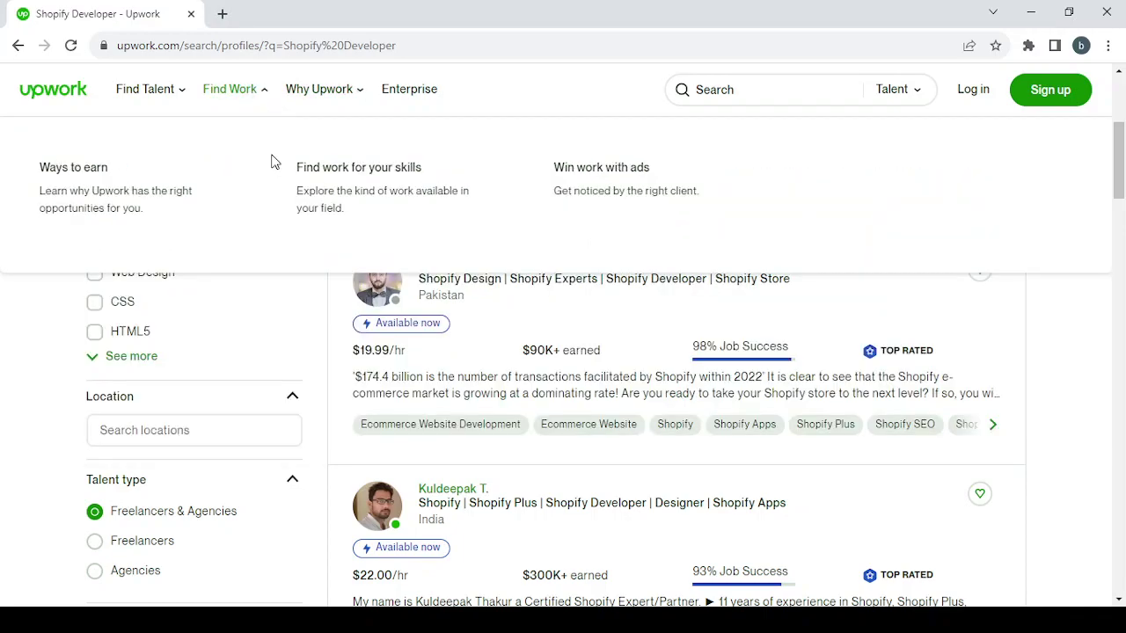
Search jobs by skill for 'Shopify Developer' and open the Shopify Developer jobs result
{"action": "left_click", "coordinate": [354, 209]}
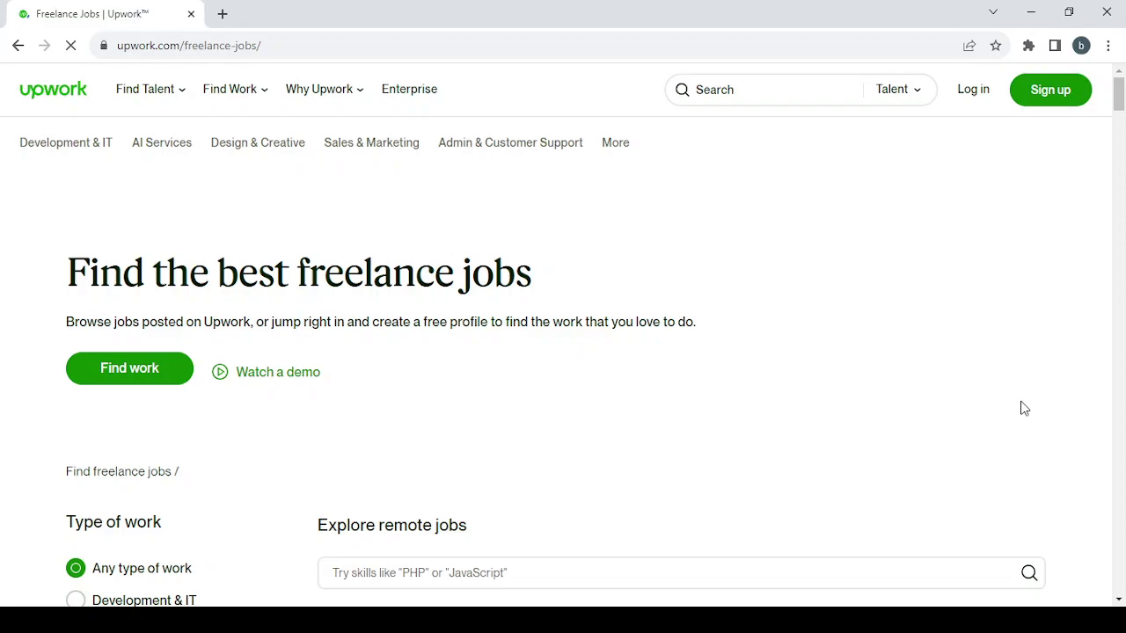
{"action": "scroll", "coordinate": [1023, 408], "scroll_direction": "down", "scroll_amount": 2}
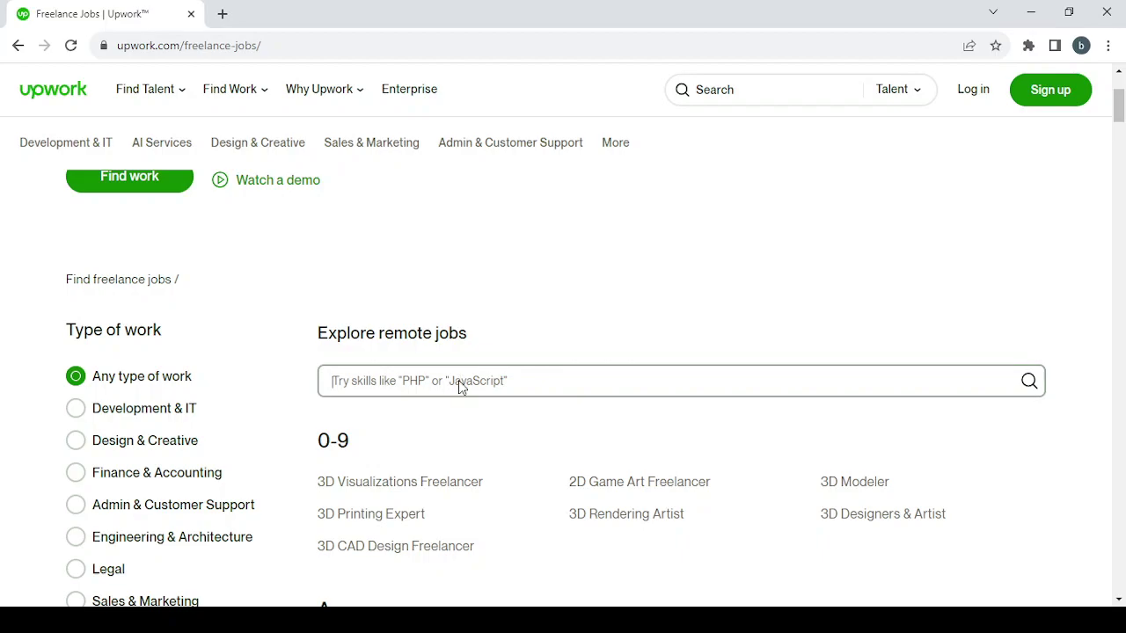
{"action": "type", "text": "Shopify Developer"}
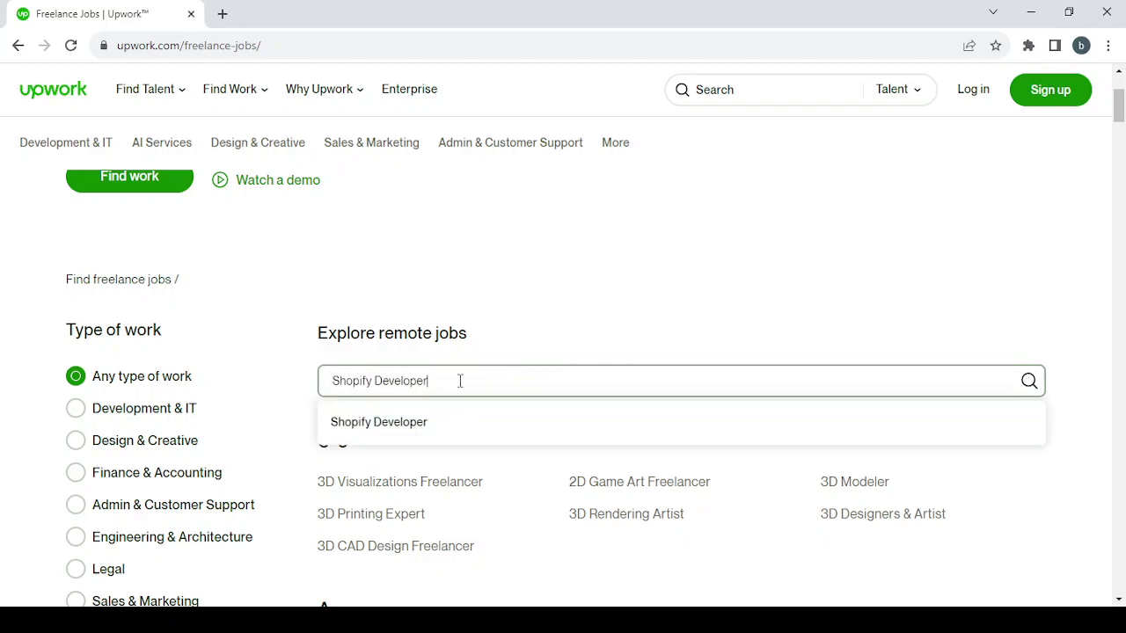
{"action": "key", "text": "Return"}
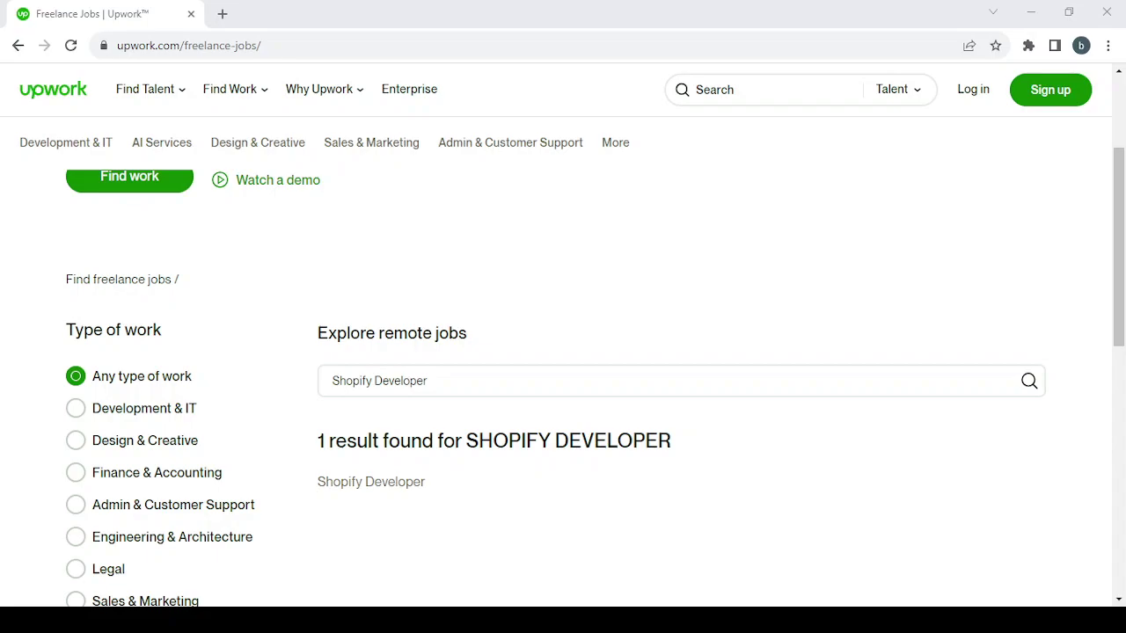
{"action": "key", "text": "alt+Tab"}
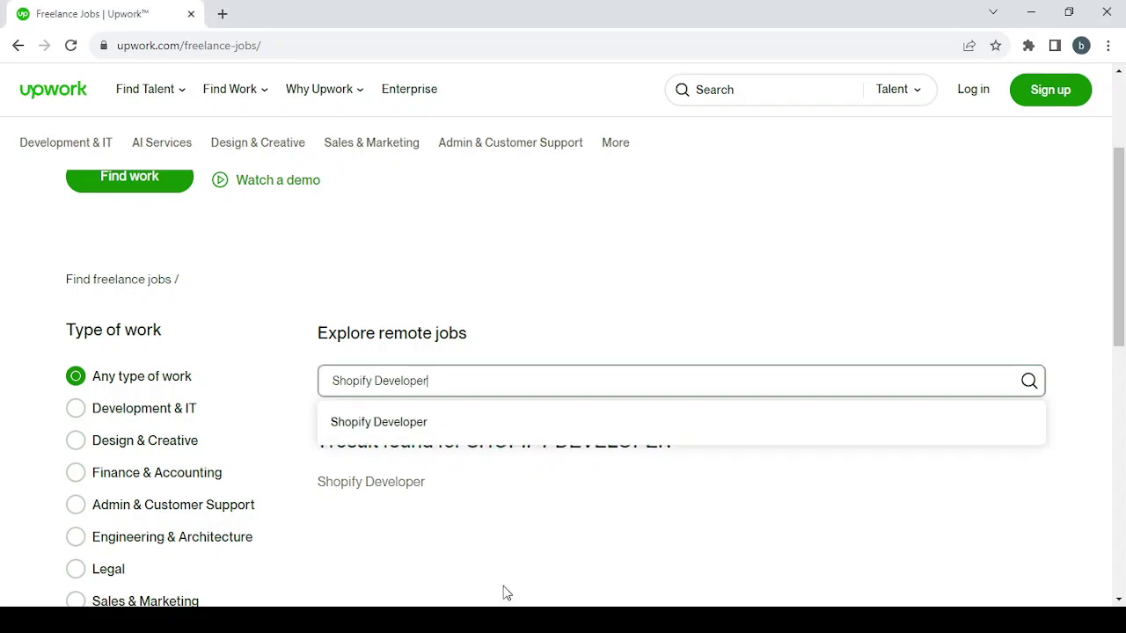
{"action": "left_click", "coordinate": [375, 491]}
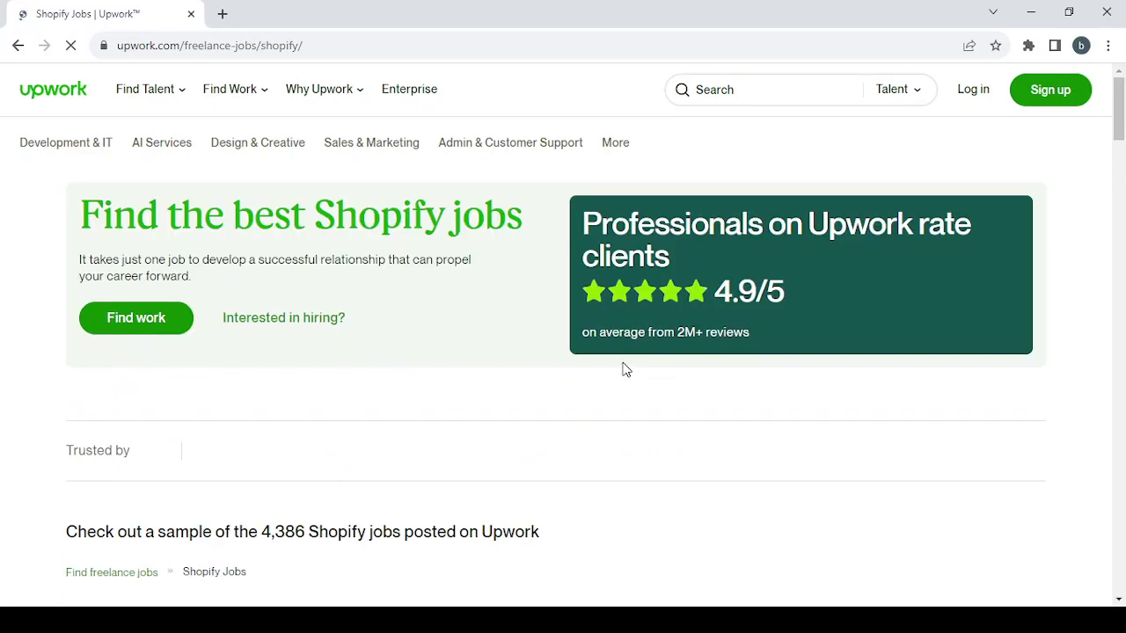
{"action": "scroll", "coordinate": [594, 463], "scroll_direction": "down", "scroll_amount": 4}
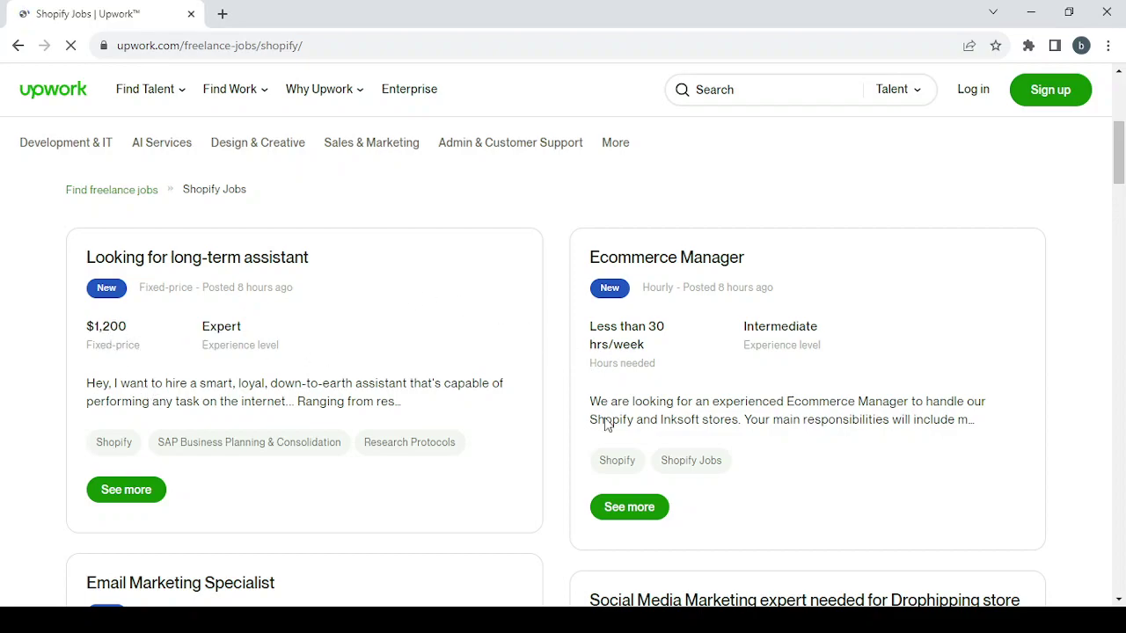
{"action": "scroll", "coordinate": [605, 423], "scroll_direction": "down", "scroll_amount": 3}
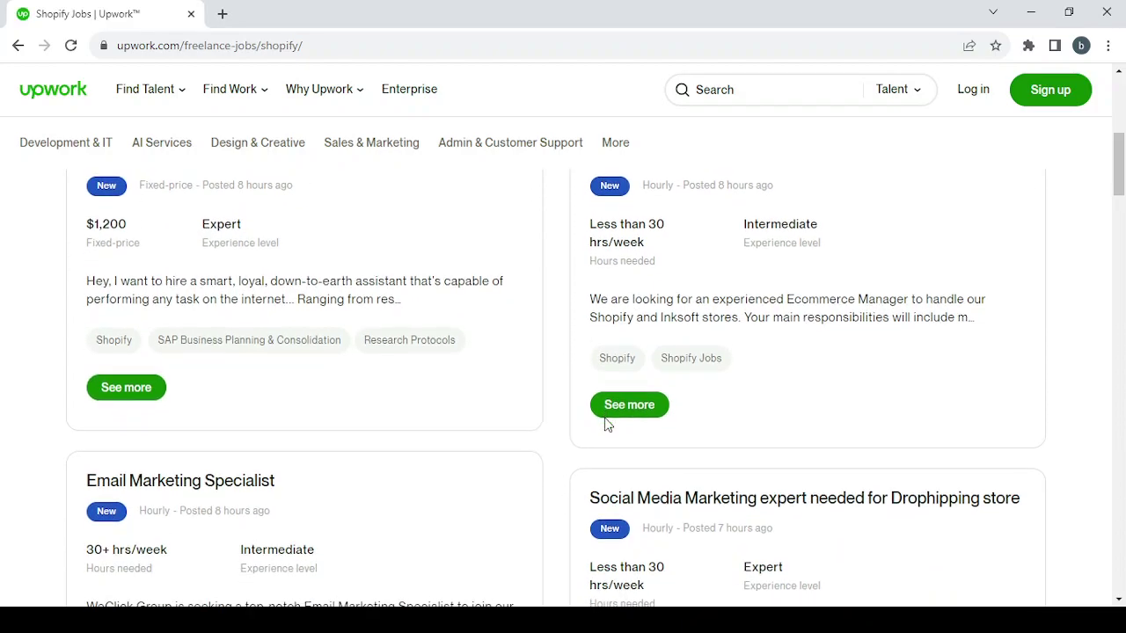
{"action": "scroll", "coordinate": [581, 330], "scroll_direction": "down", "scroll_amount": 5}
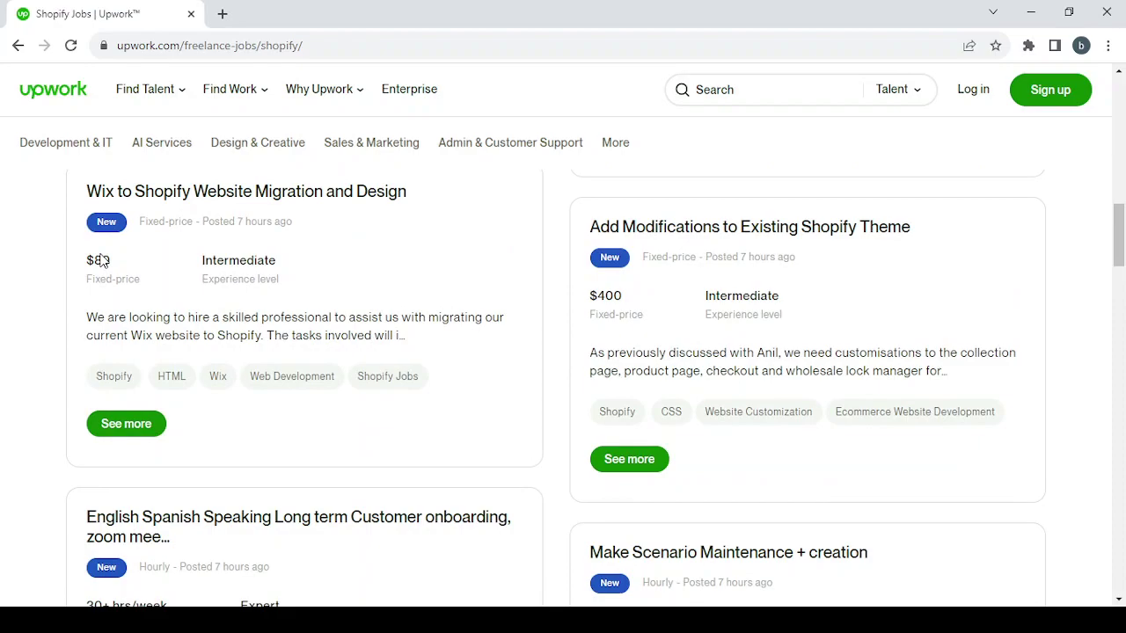
{"action": "mouse_move", "coordinate": [344, 163]}
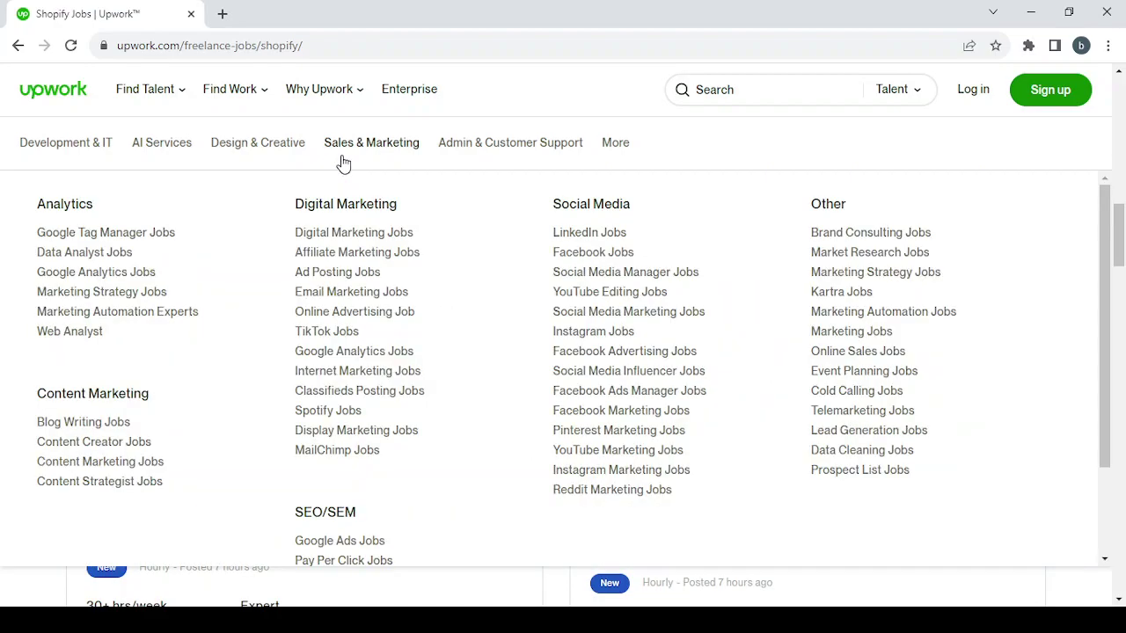